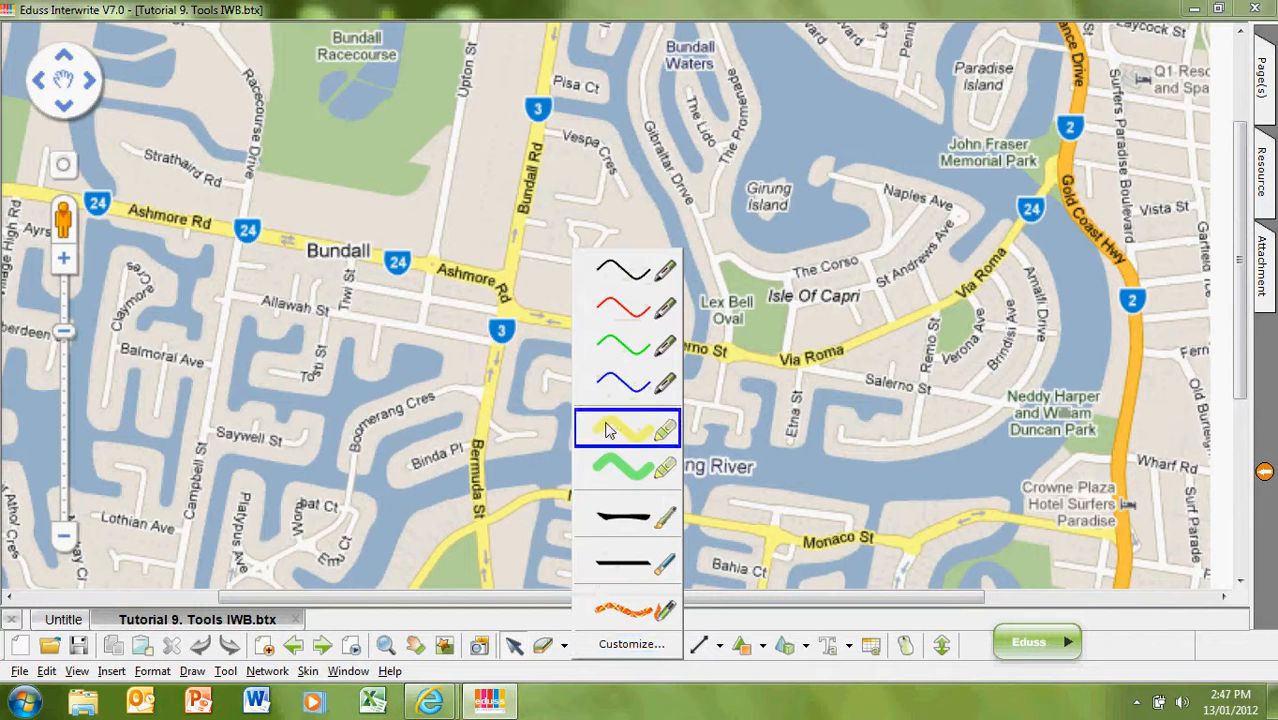
Trace a red pen route from Strathaird Rd along Ashmore Rd to just past the route 3 marker, and set the page zoom to 100%
left_click(608, 308)
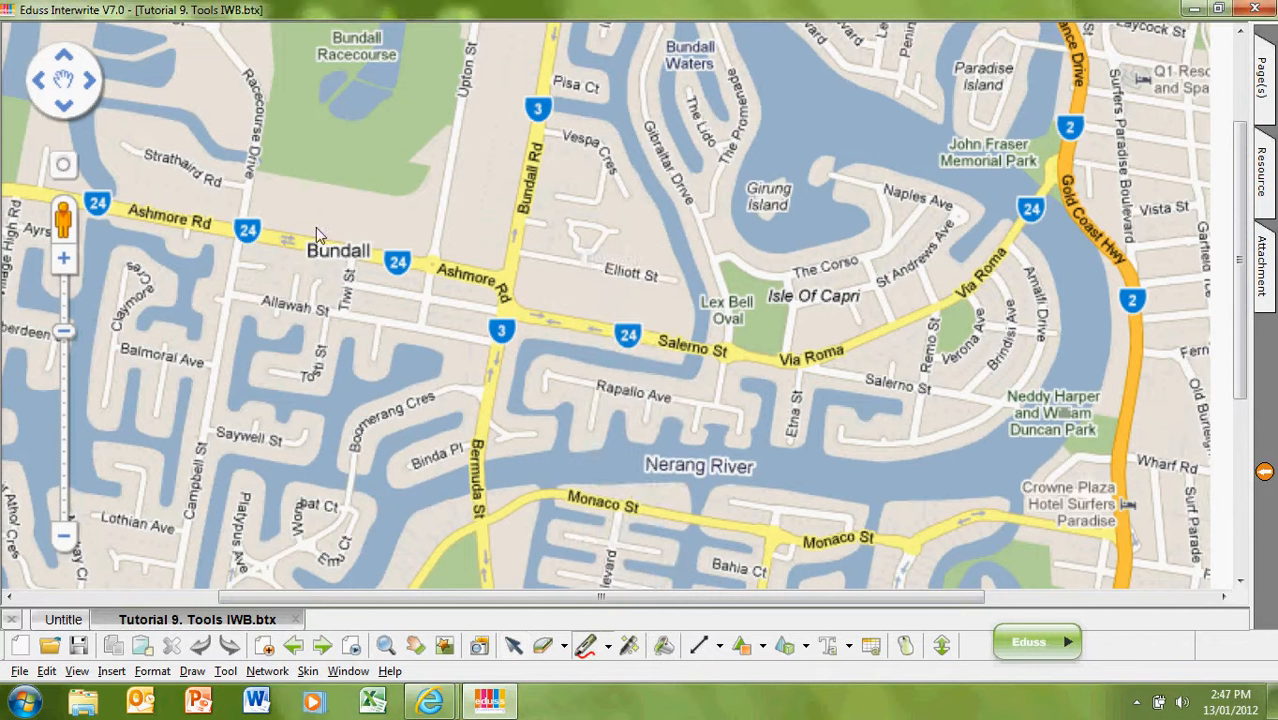
mouse_move(206, 178)
left_mouse_down()
mouse_move(237, 190)
mouse_move(237, 226)
mouse_move(510, 292)
mouse_move(506, 344)
mouse_move(465, 338)
left_mouse_up()
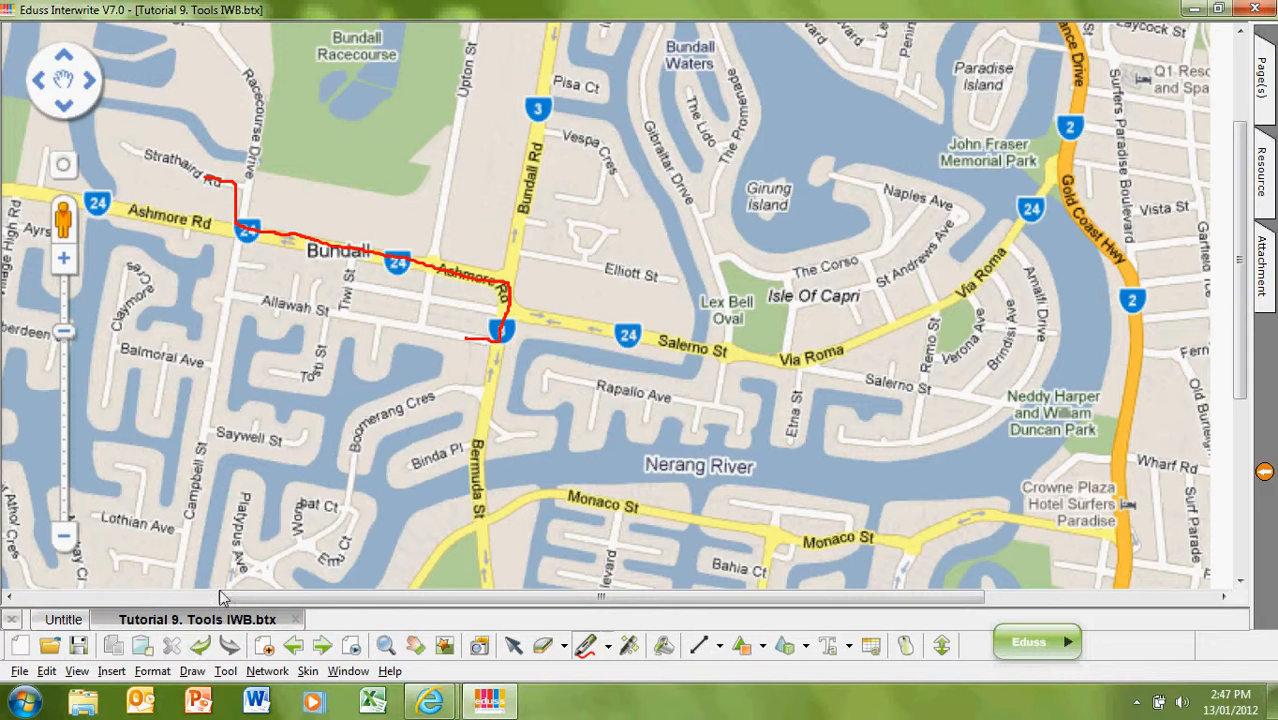
left_click(77, 671)
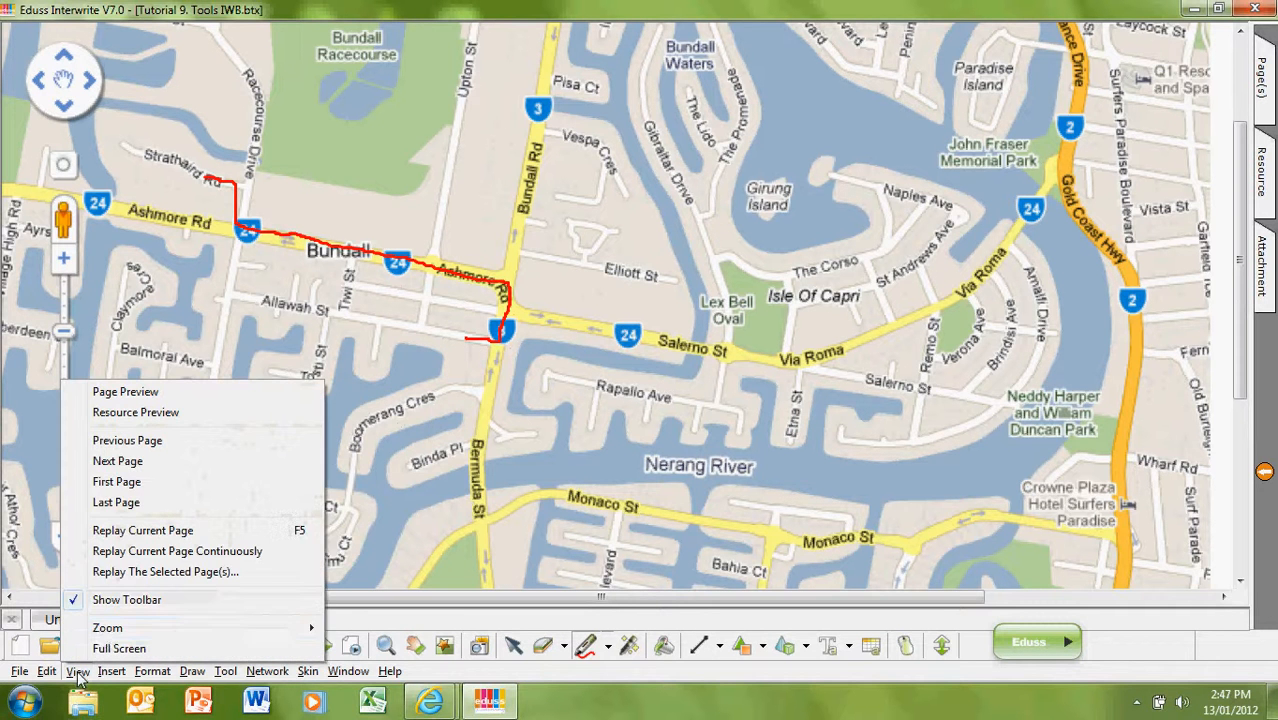
mouse_move(102, 628)
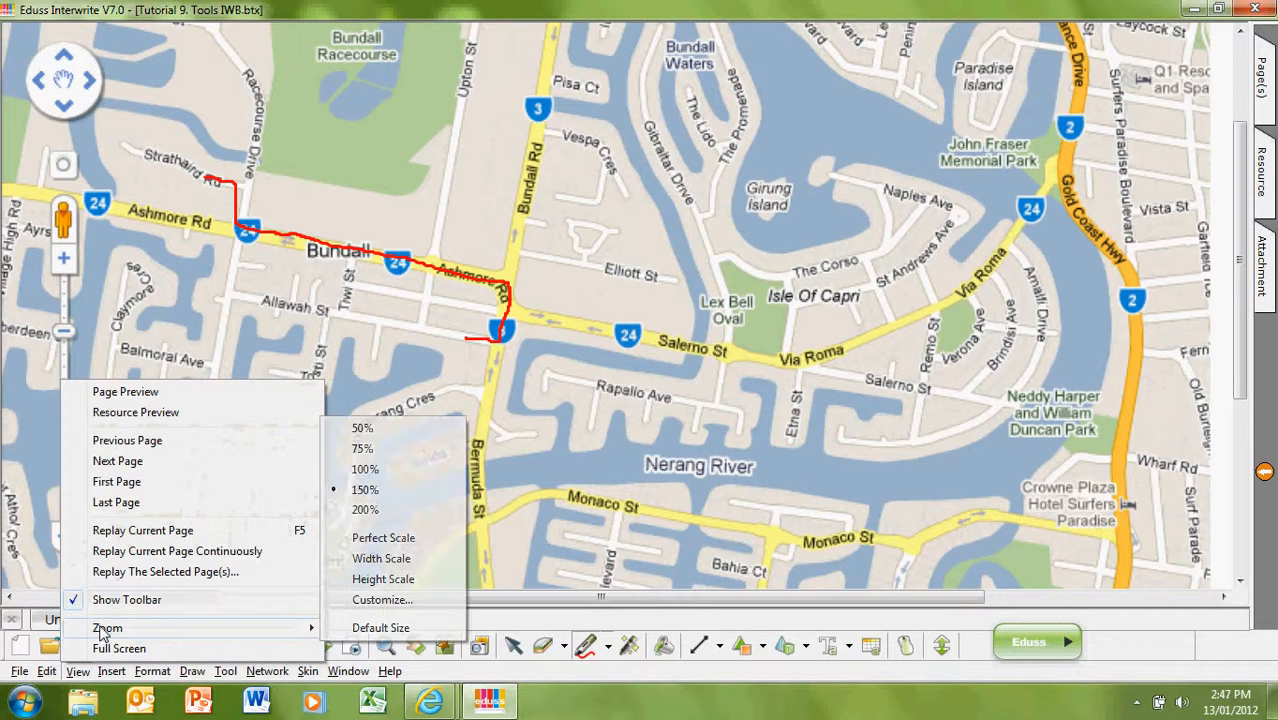
left_click(426, 469)
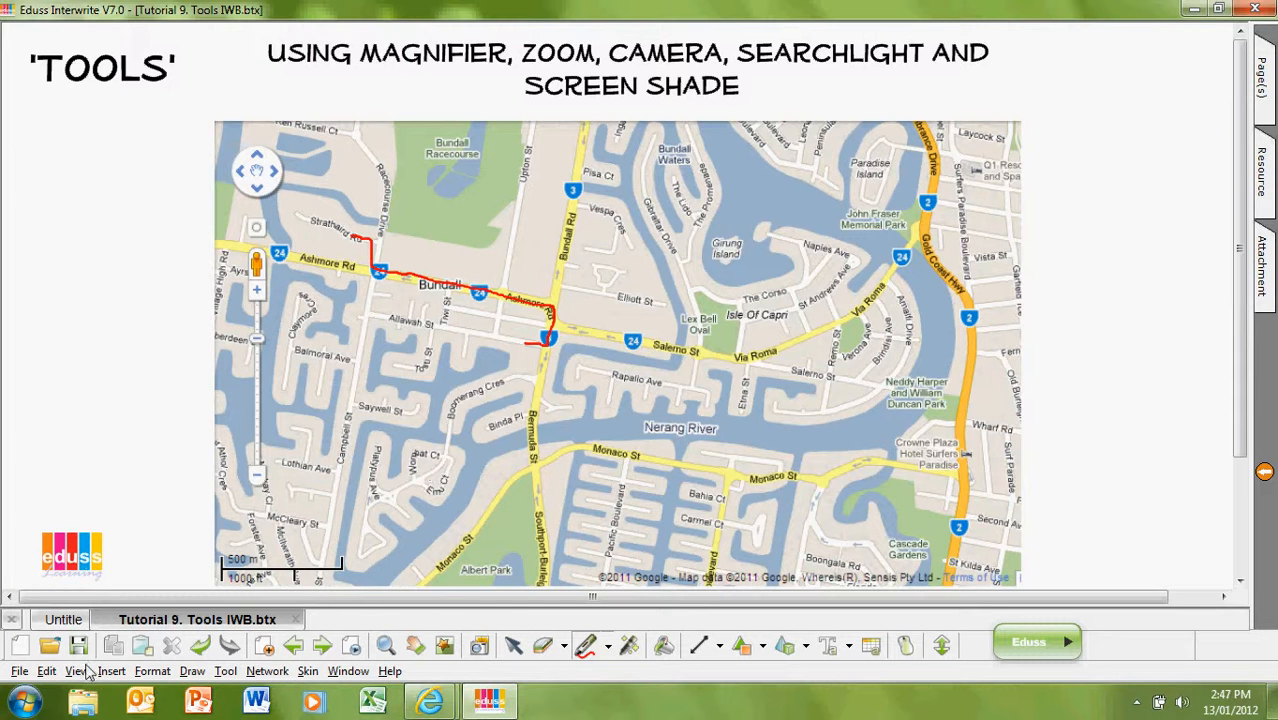
Inspect the red route with the Magnifier, moving it from Bundall to the Ashmore Rd and Bermuda St junction, and close it
left_click(387, 648)
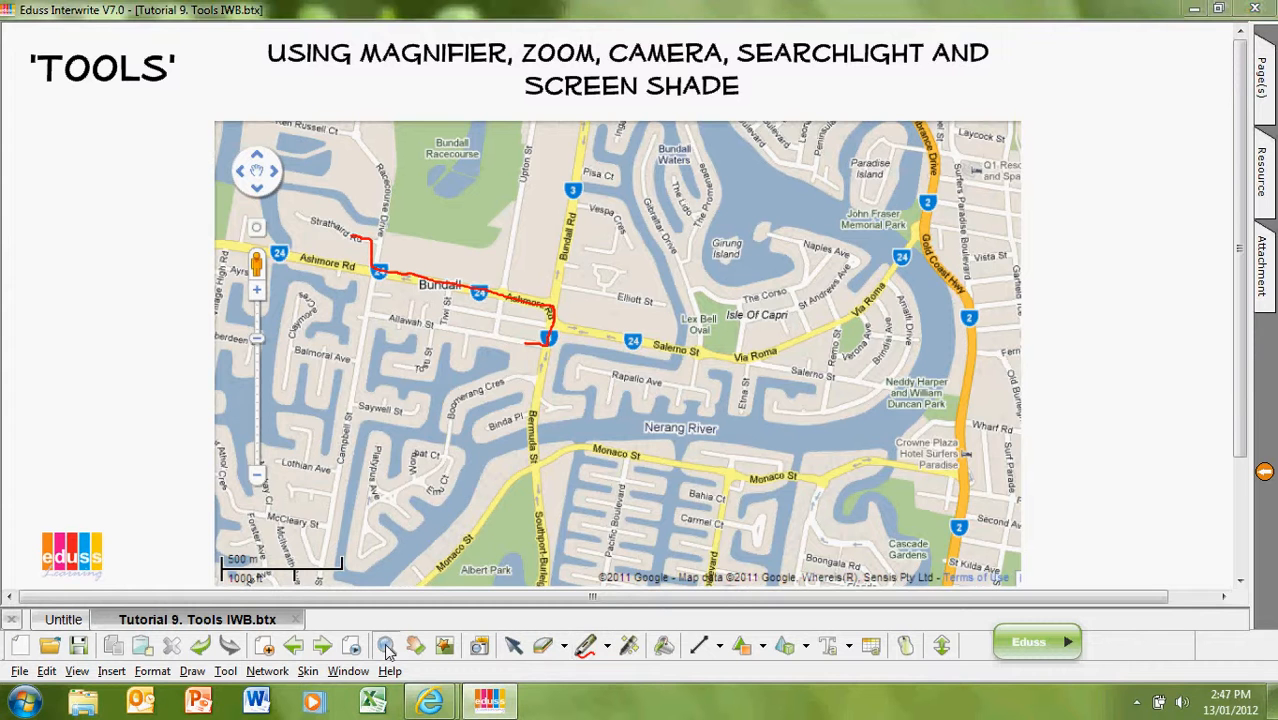
left_click_drag(322, 248, 505, 408)
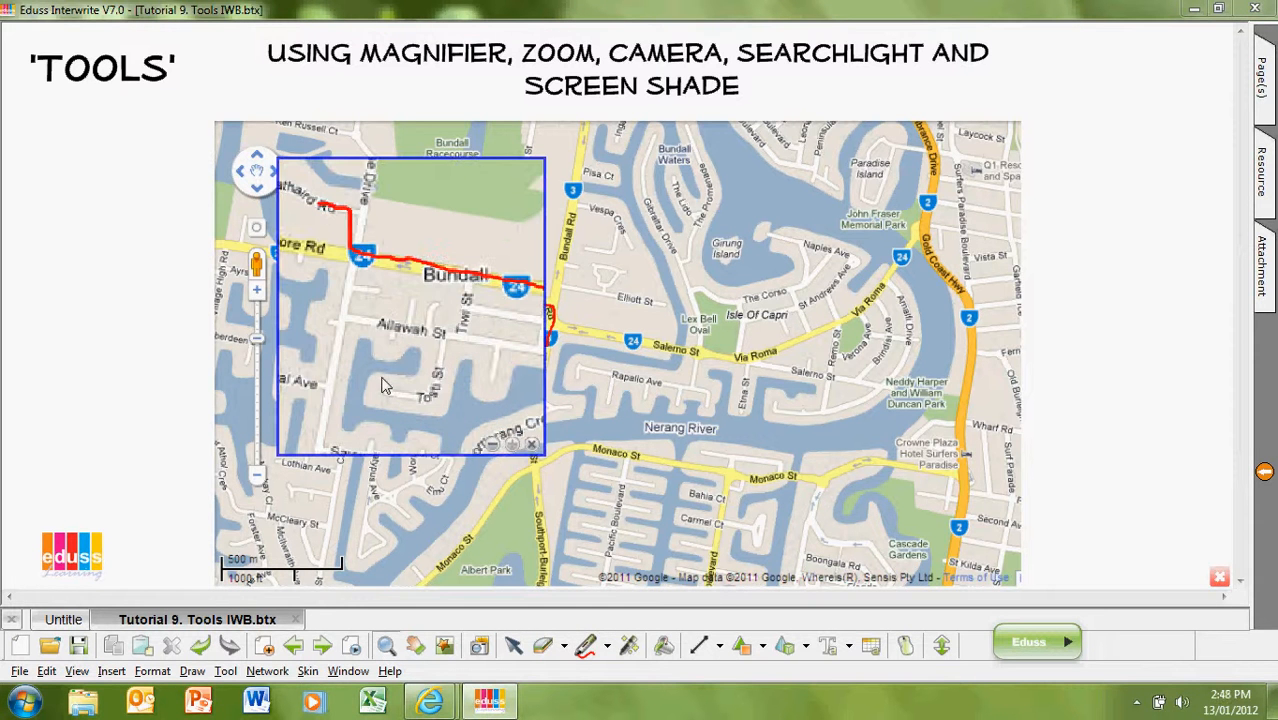
left_click_drag(384, 380, 547, 423)
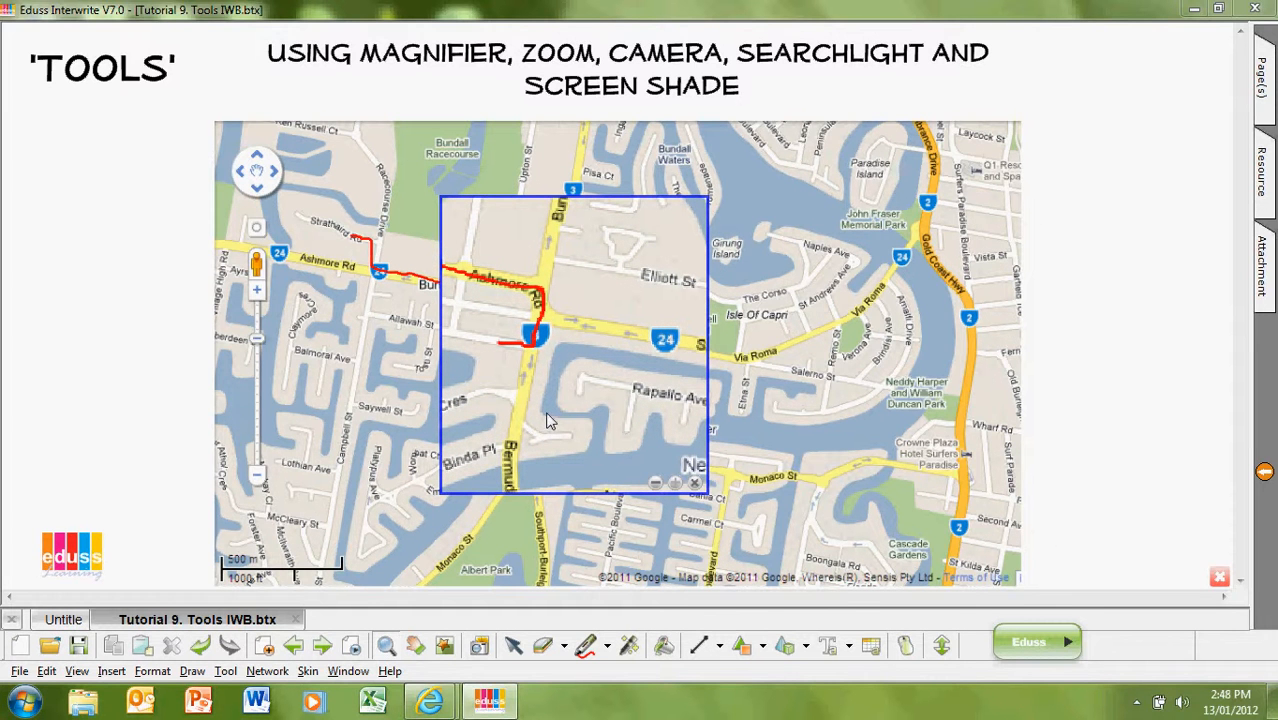
left_click(696, 485)
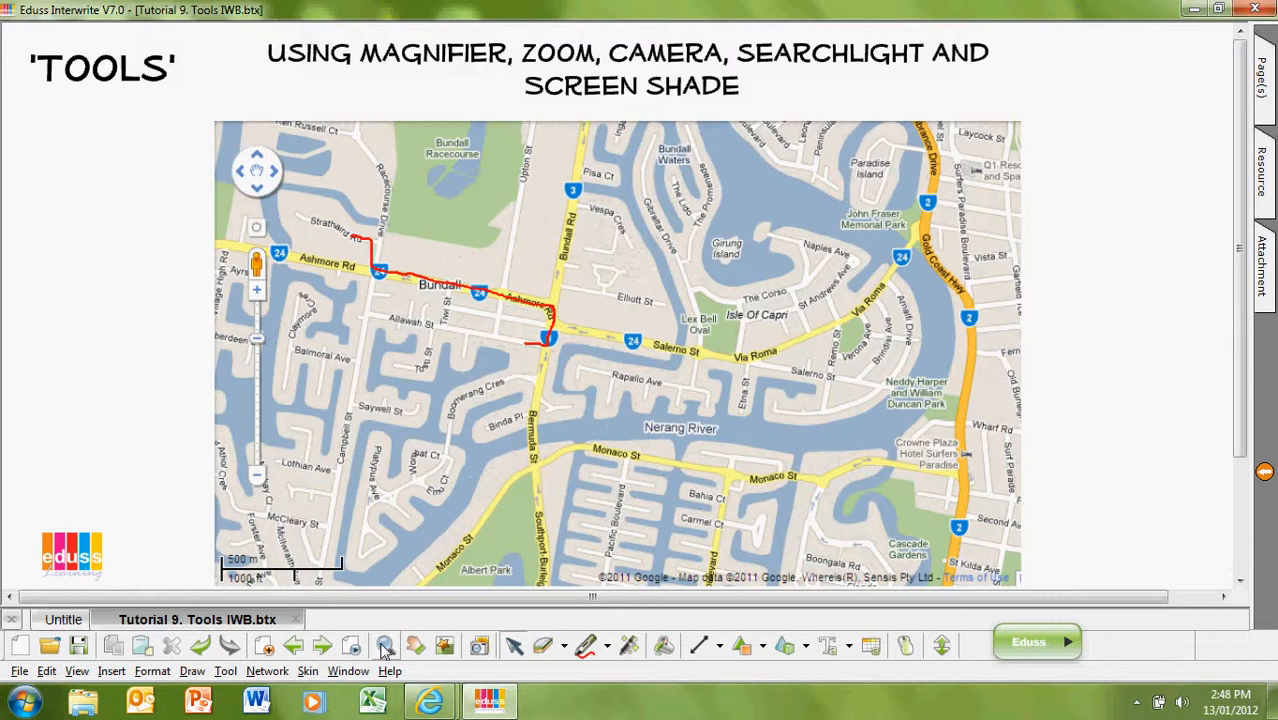
Start the Camera tool and set its save option to "Add to the new page"
left_click(481, 647)
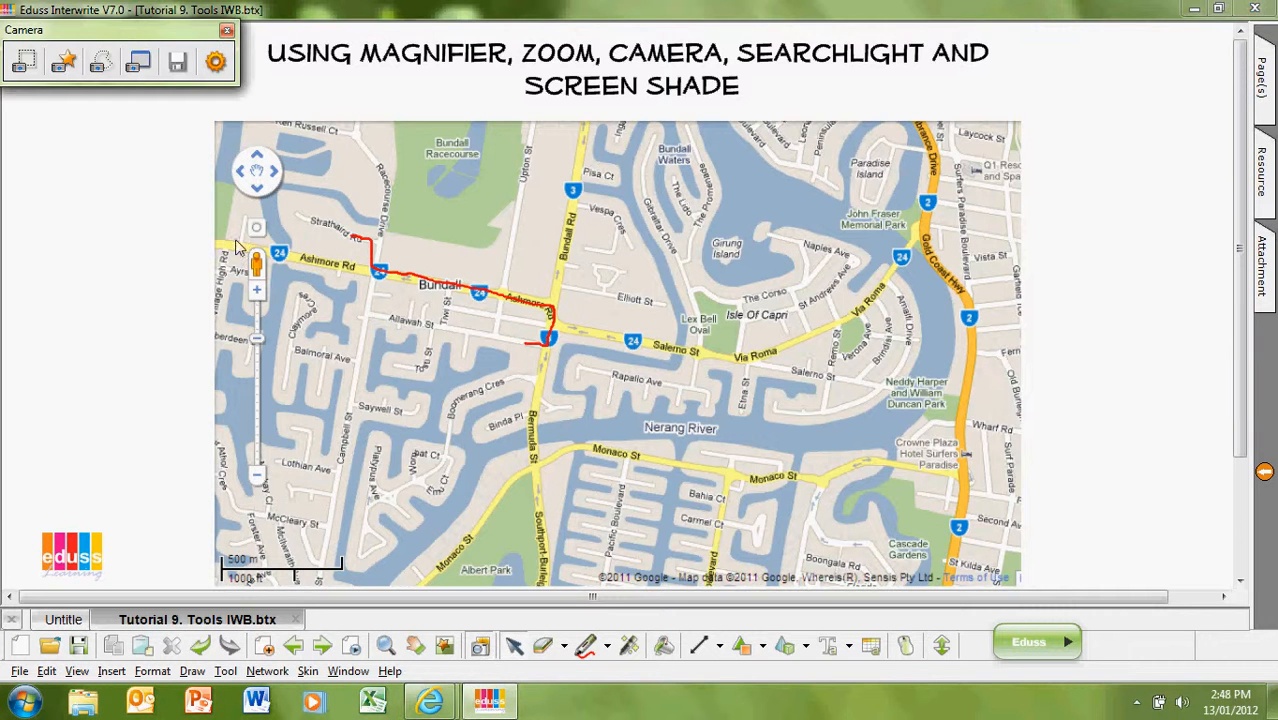
left_click_drag(133, 56, 171, 126)
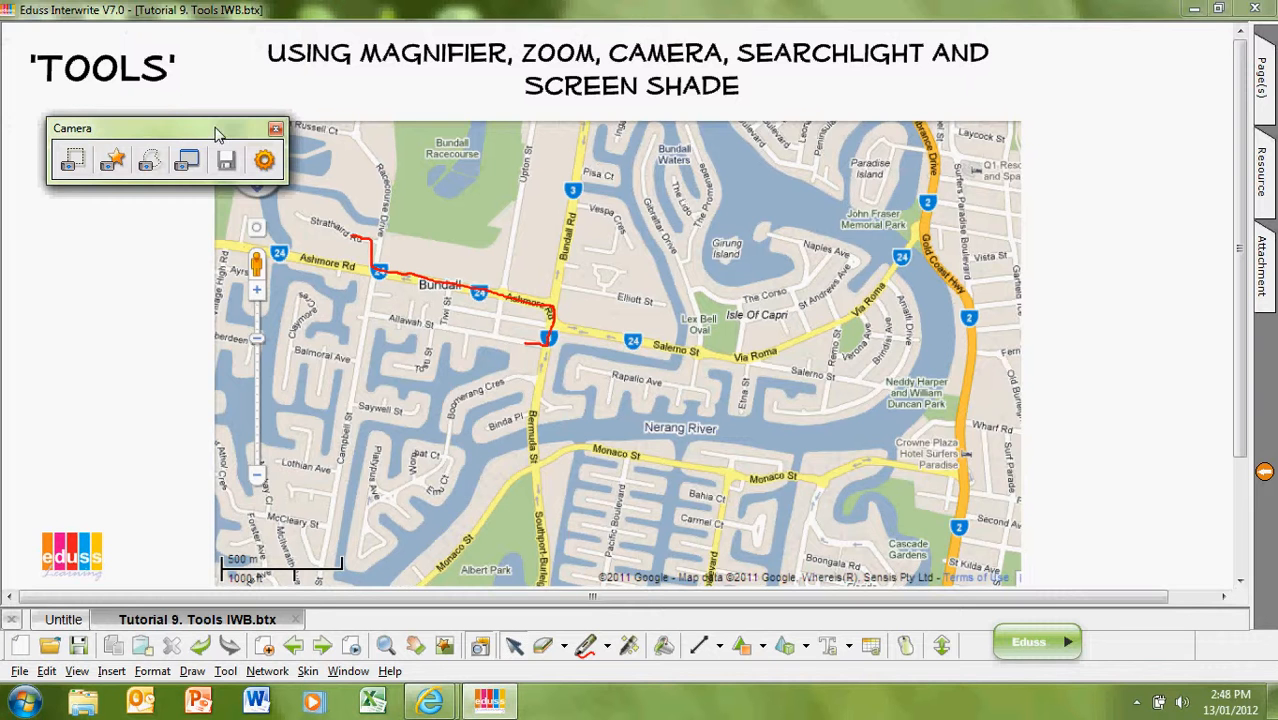
left_click(265, 163)
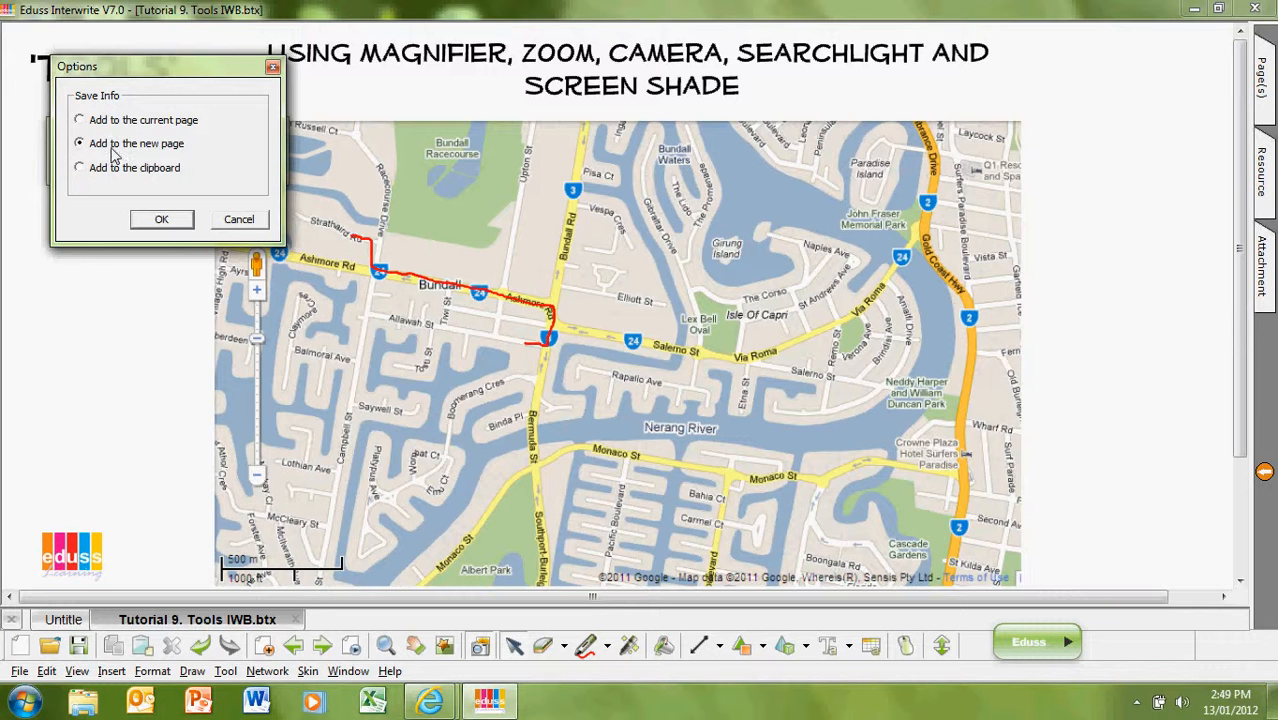
left_click(164, 222)
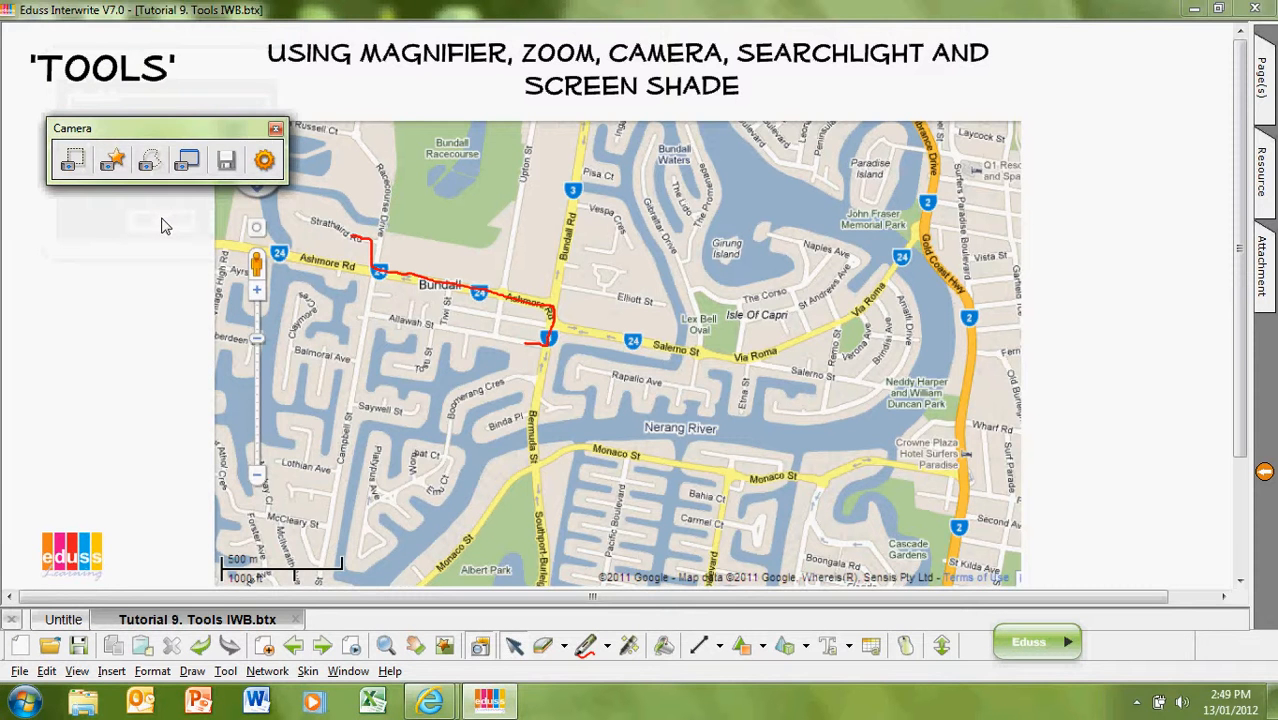
Capture a rectangular area of the map around the red route and enlarge the captured image on its new page
left_click_drag(148, 128, 128, 60)
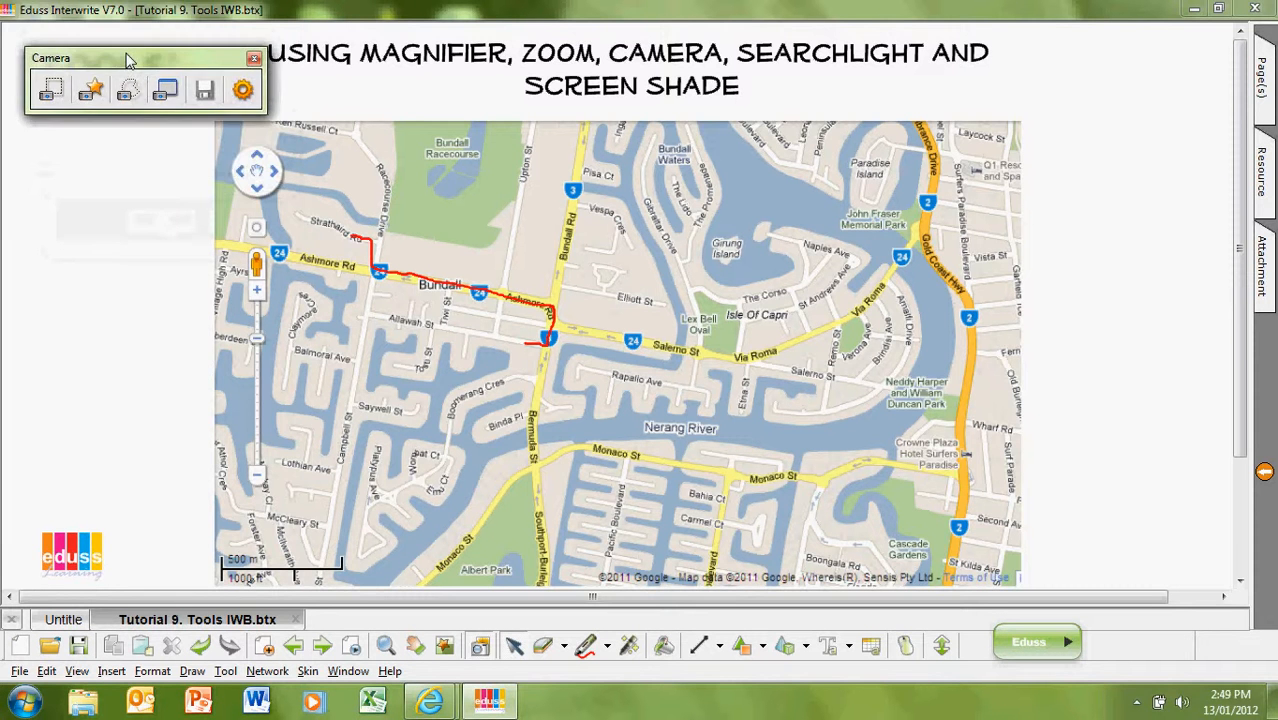
left_click(57, 90)
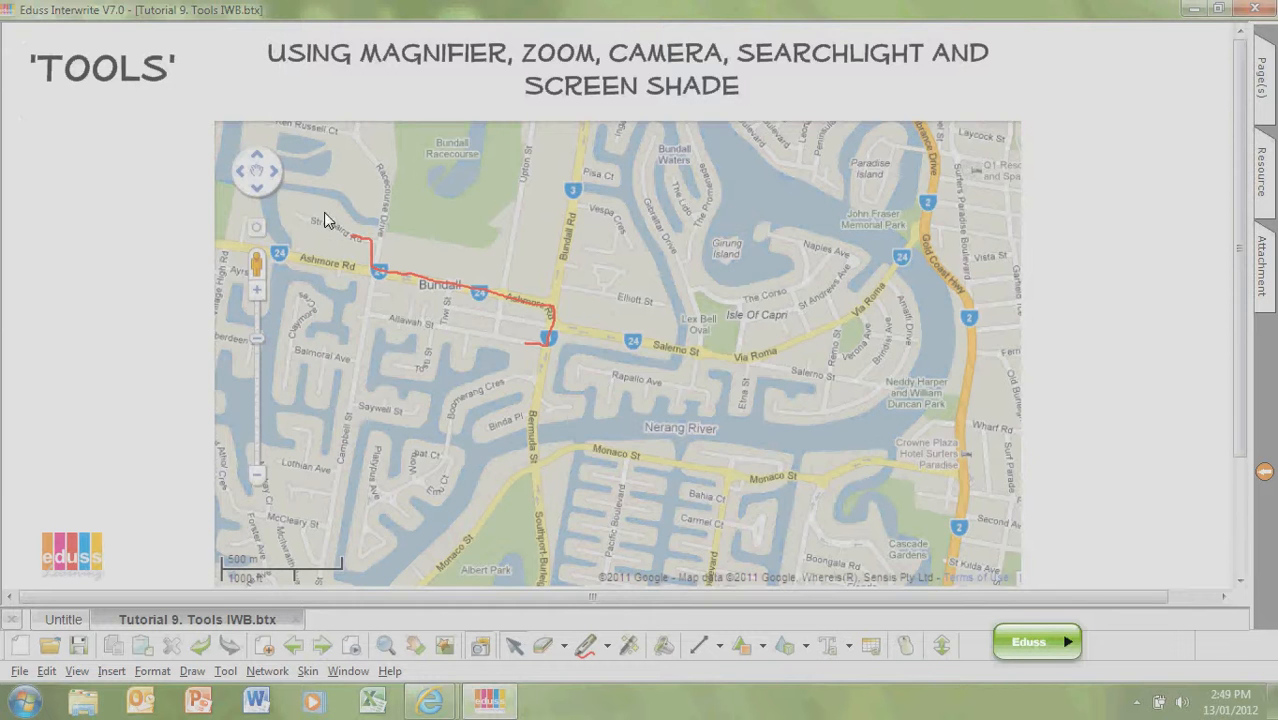
left_click_drag(318, 207, 583, 381)
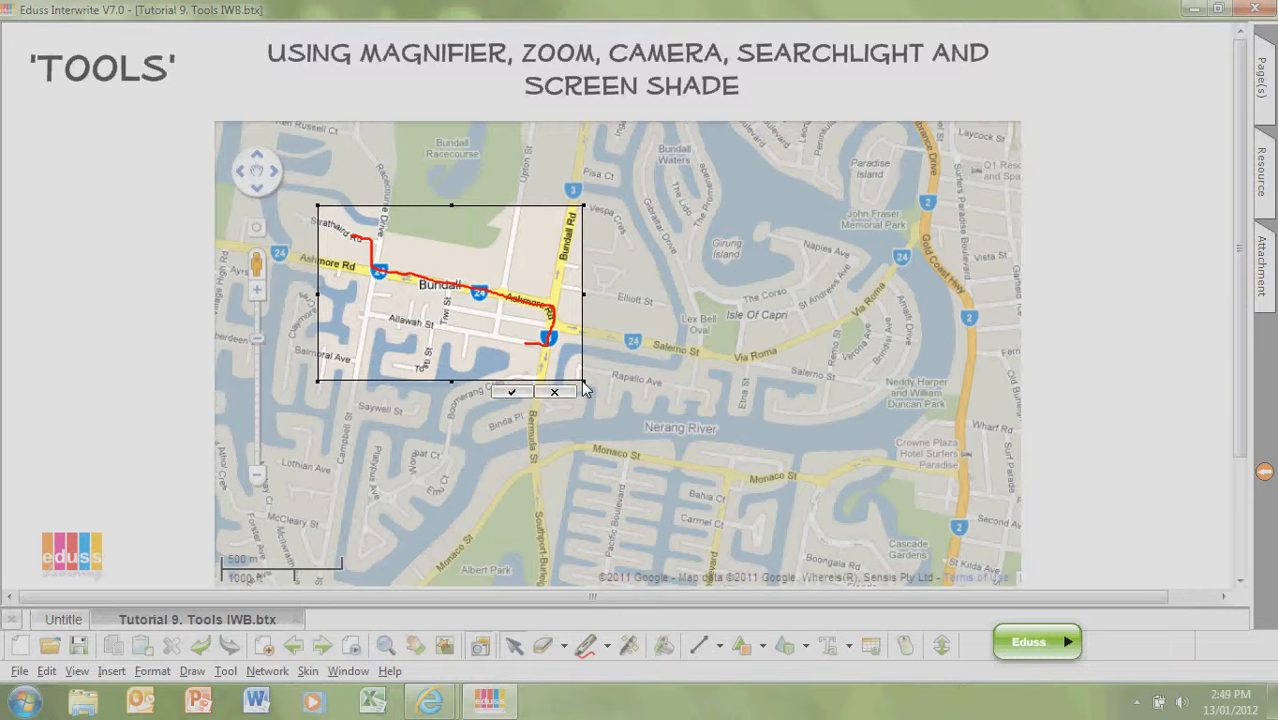
left_click(514, 395)
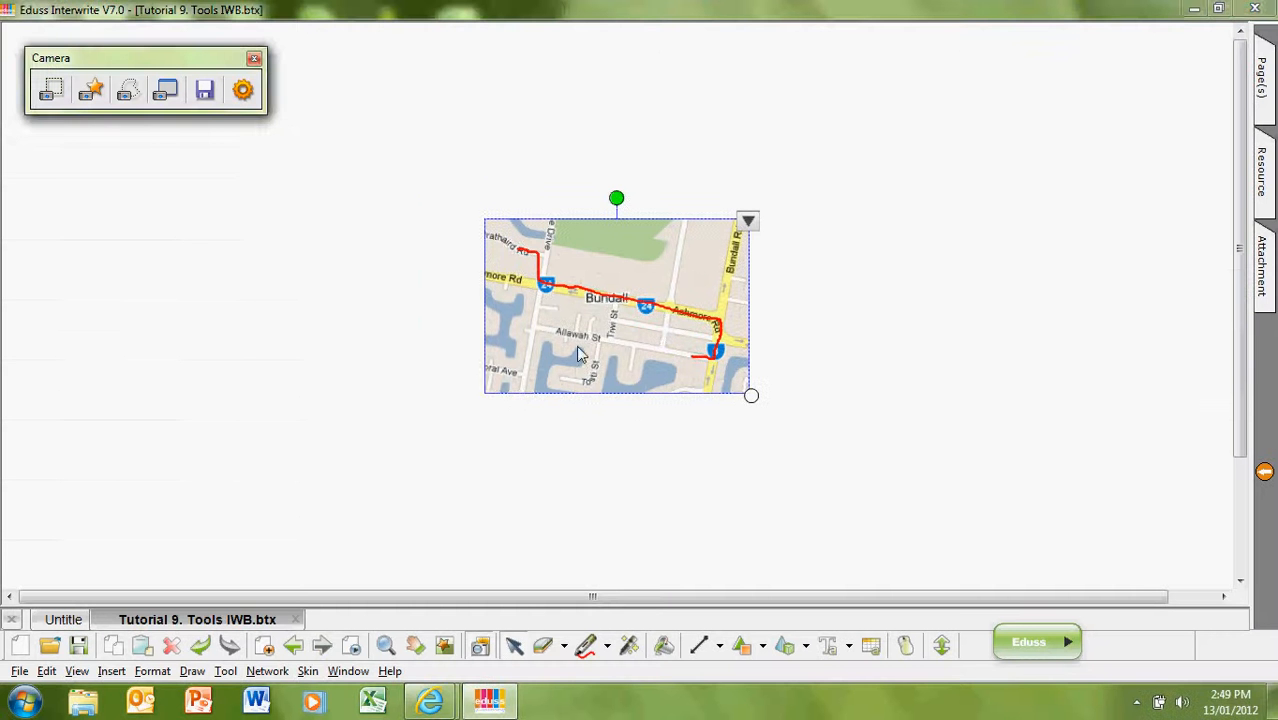
left_click_drag(686, 378, 775, 465)
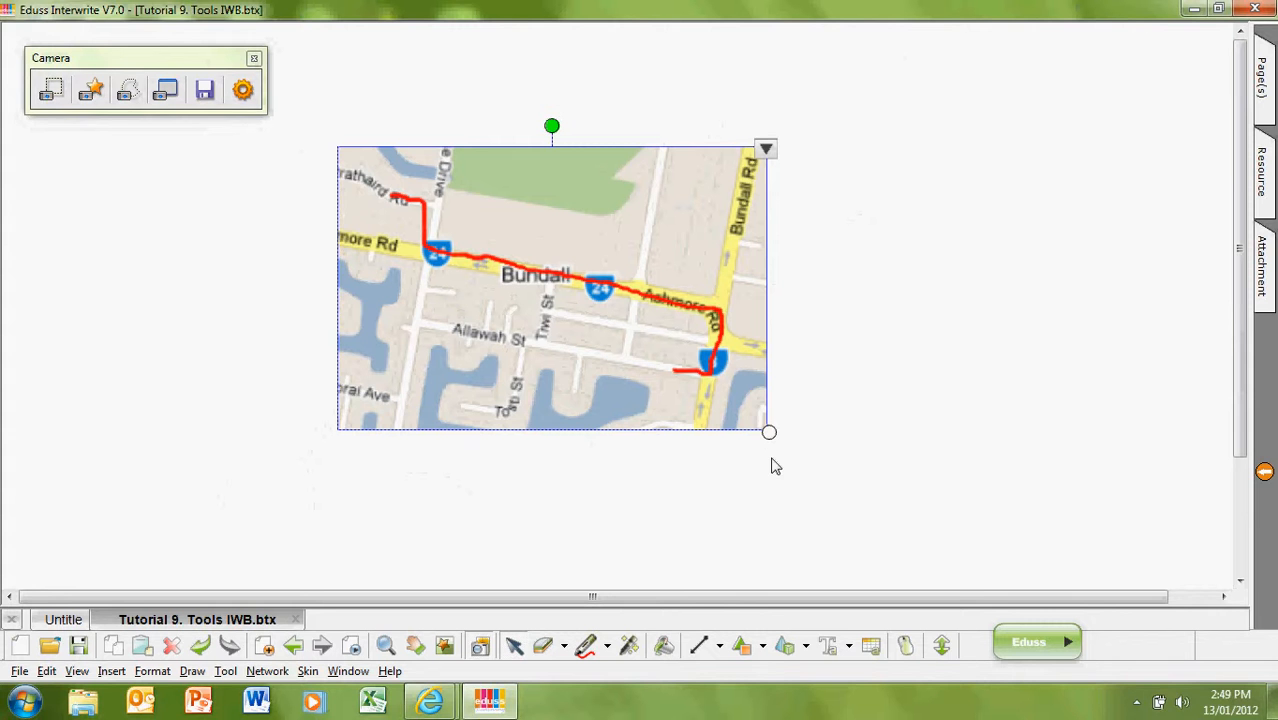
left_click(1004, 420)
Add a resource category named "Maps" under My Library
left_click(1263, 168)
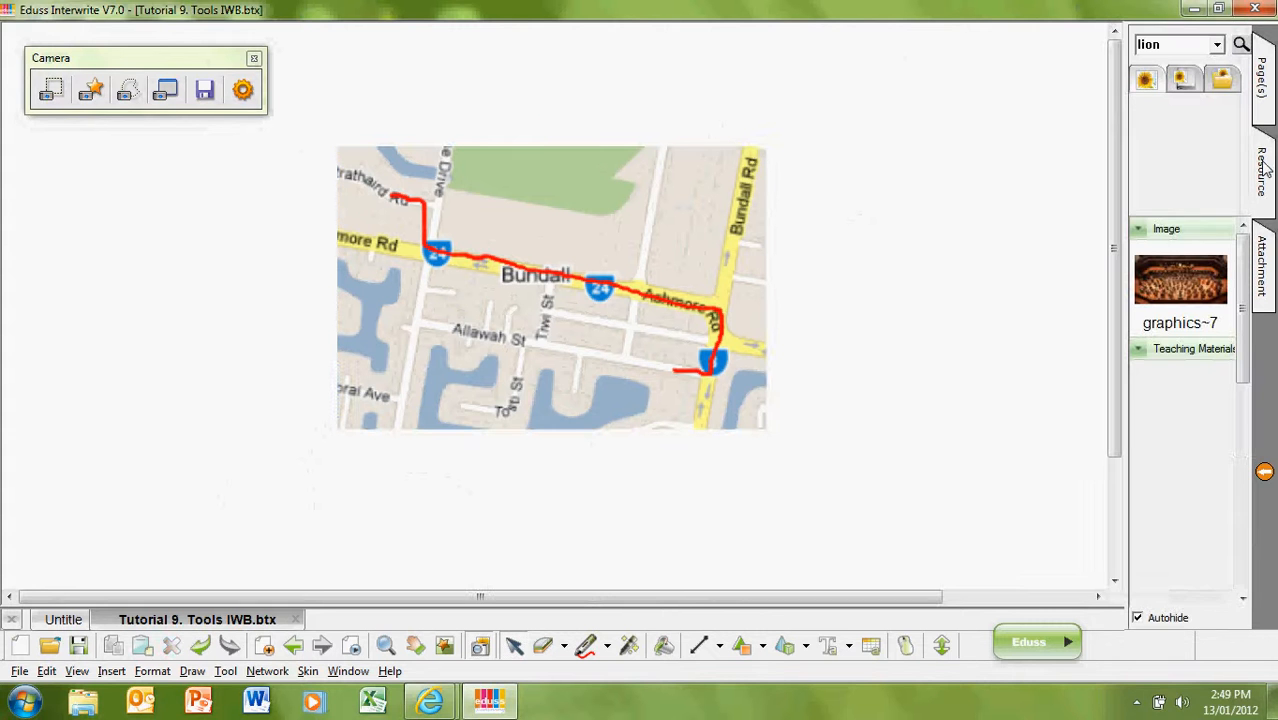
right_click(1205, 138)
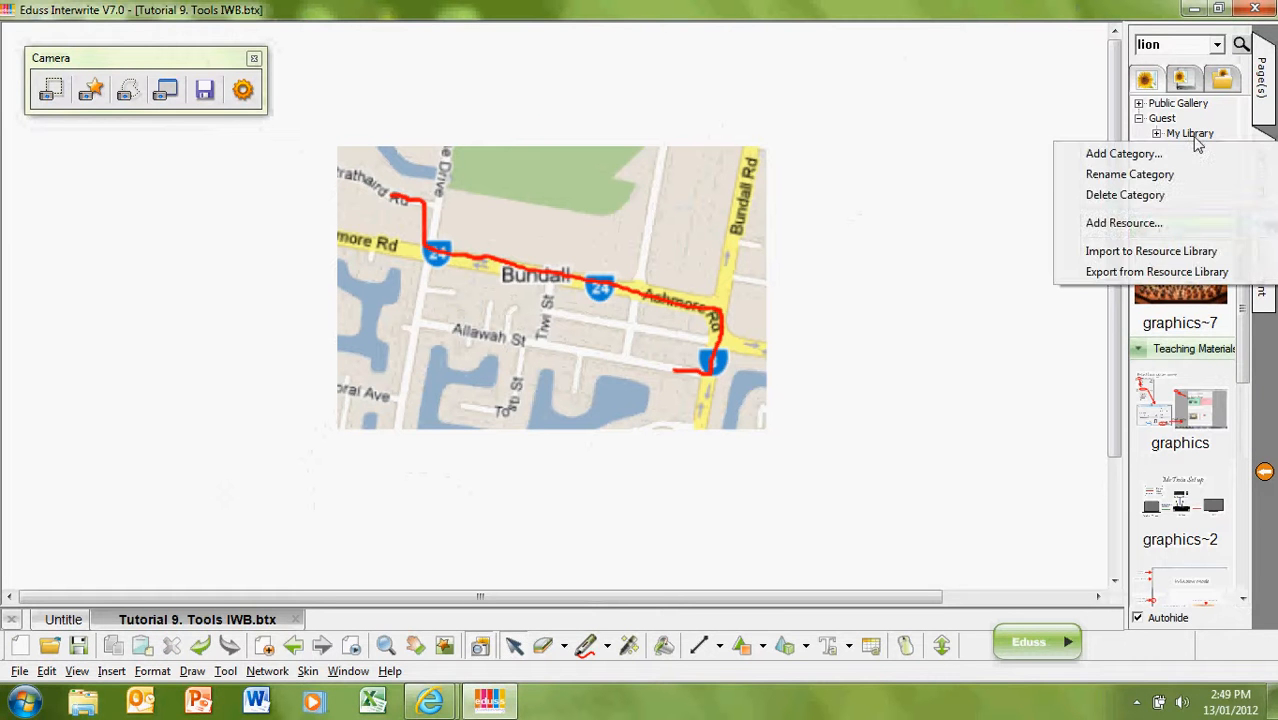
left_click(1123, 154)
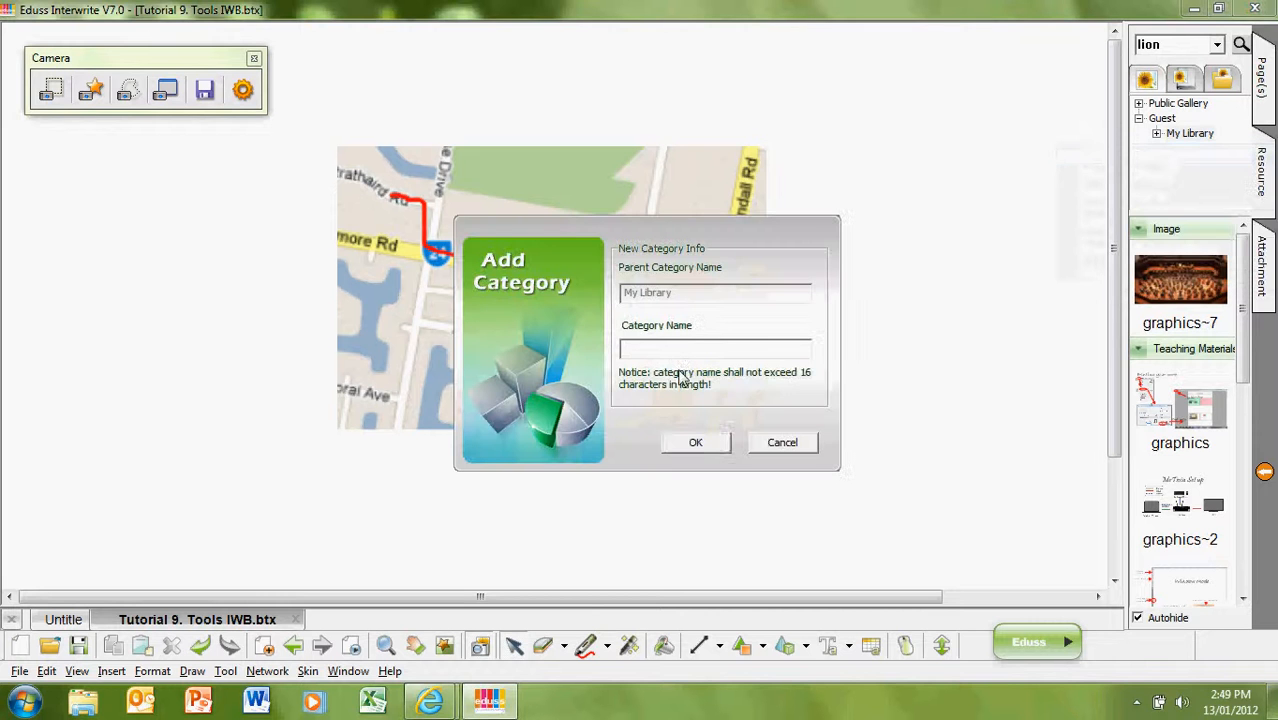
type("Maps")
left_click(690, 442)
Turn off Autohide for the resource library and add the captured map image to the Maps category
left_click(1192, 179)
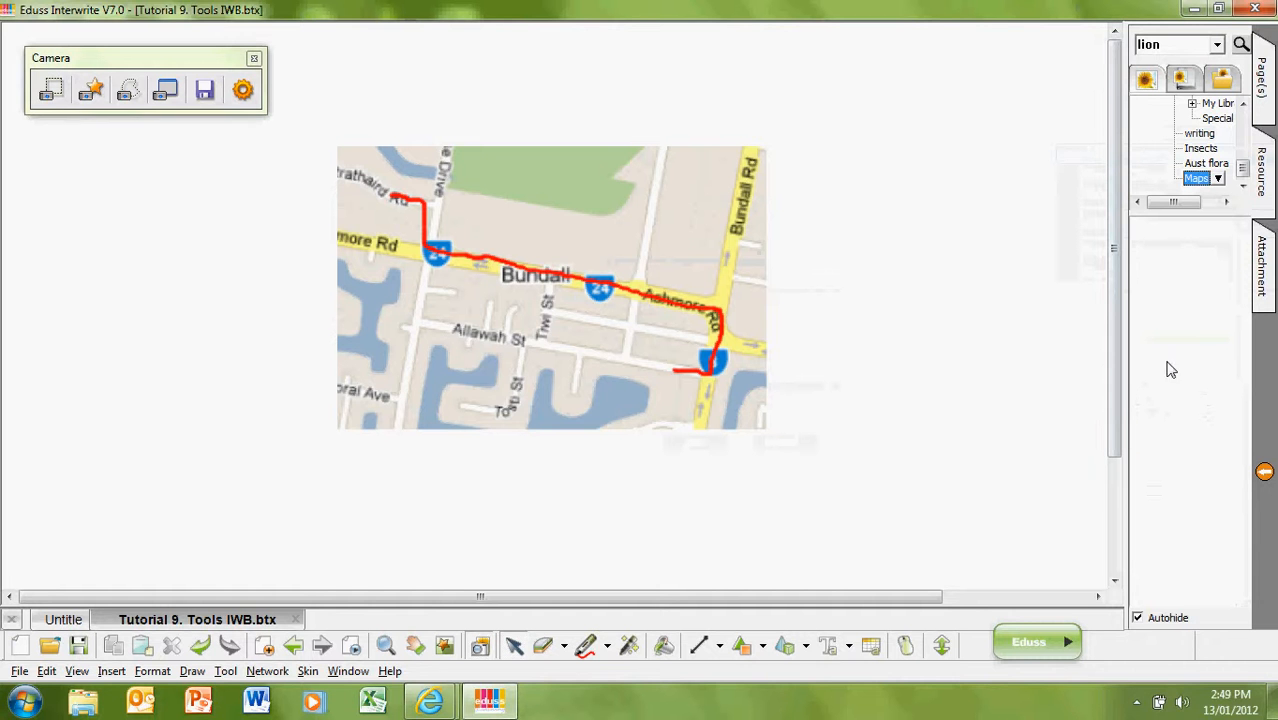
left_click(1138, 618)
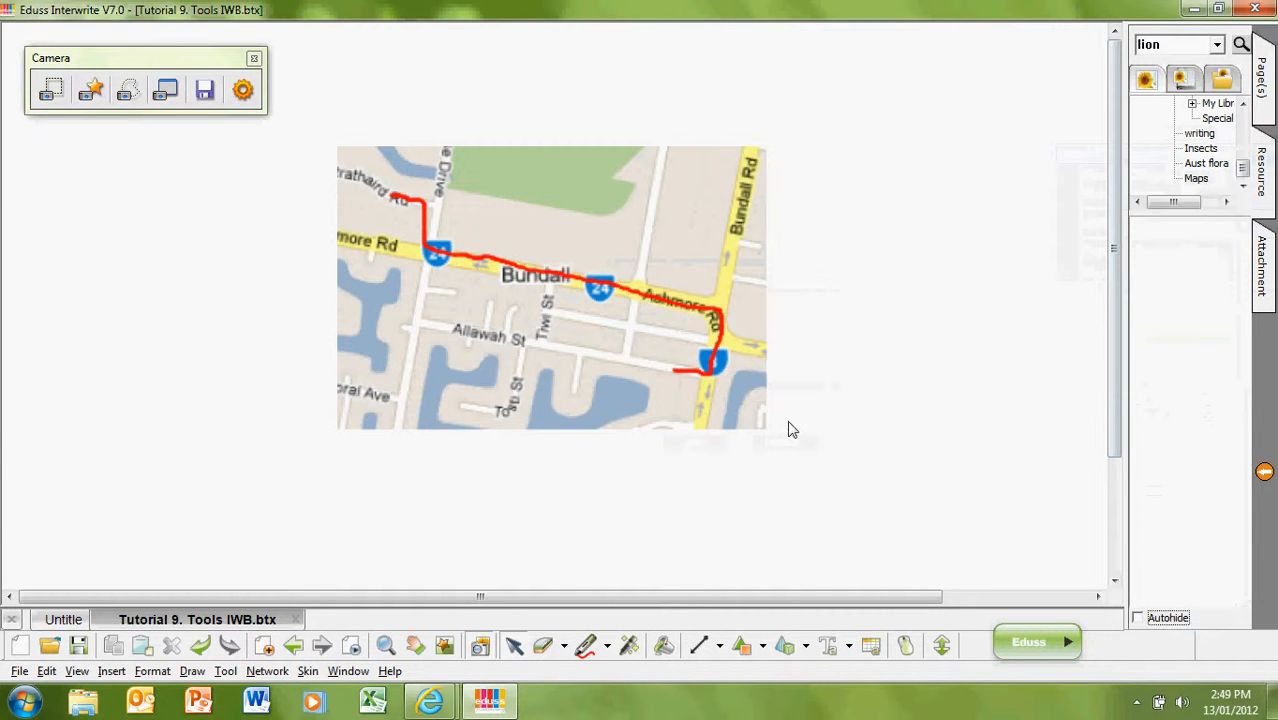
left_click(597, 328)
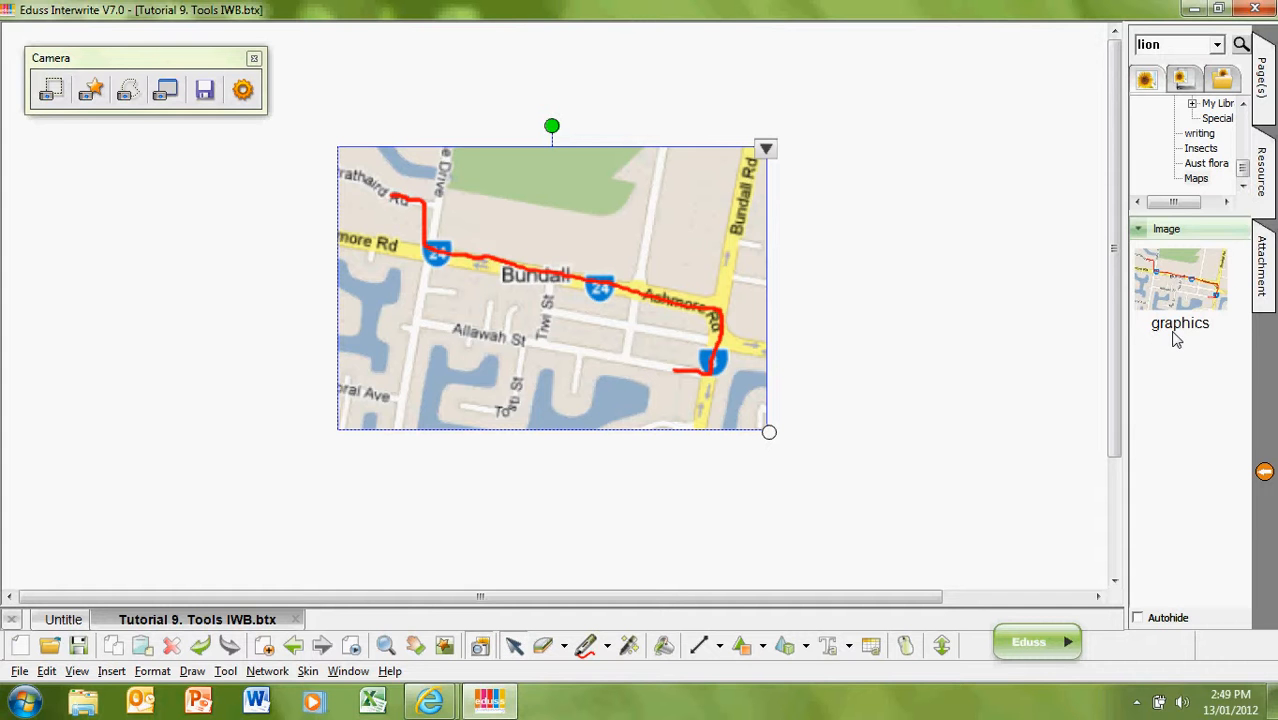
Change the caption of the map image stored in the library to "Bus route"
left_click(1182, 286)
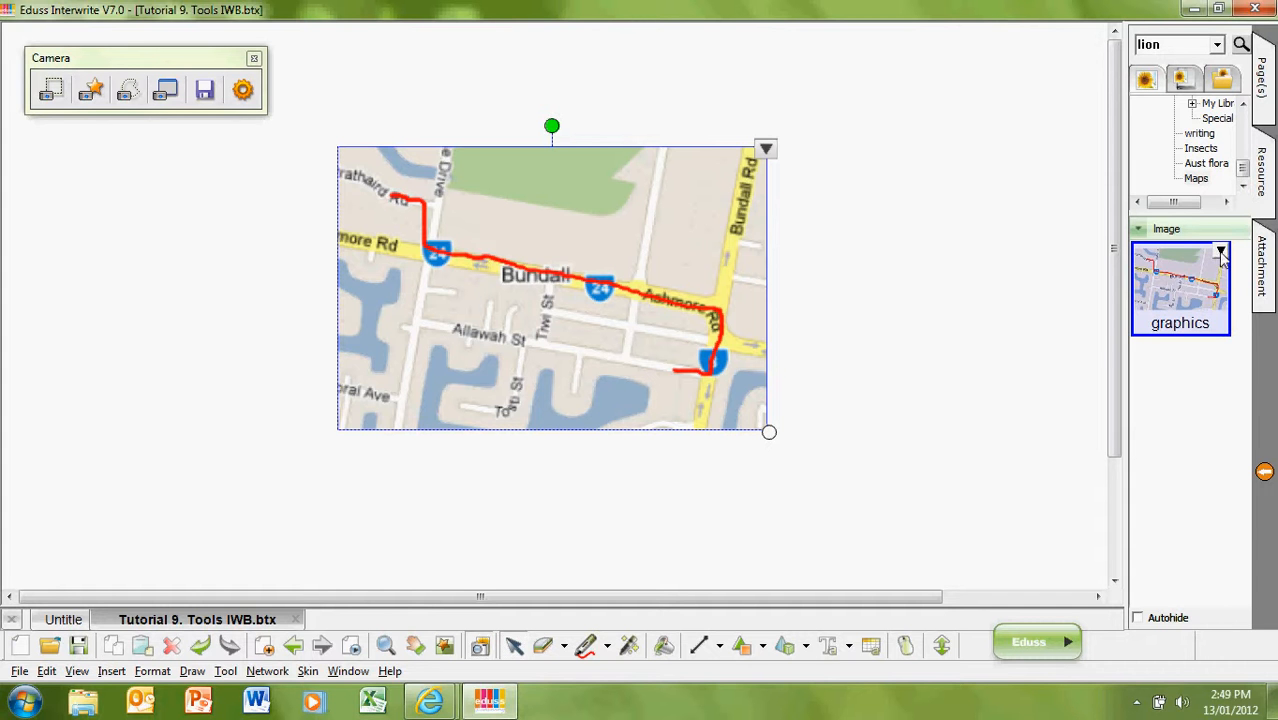
left_click(1221, 253)
left_click(1168, 299)
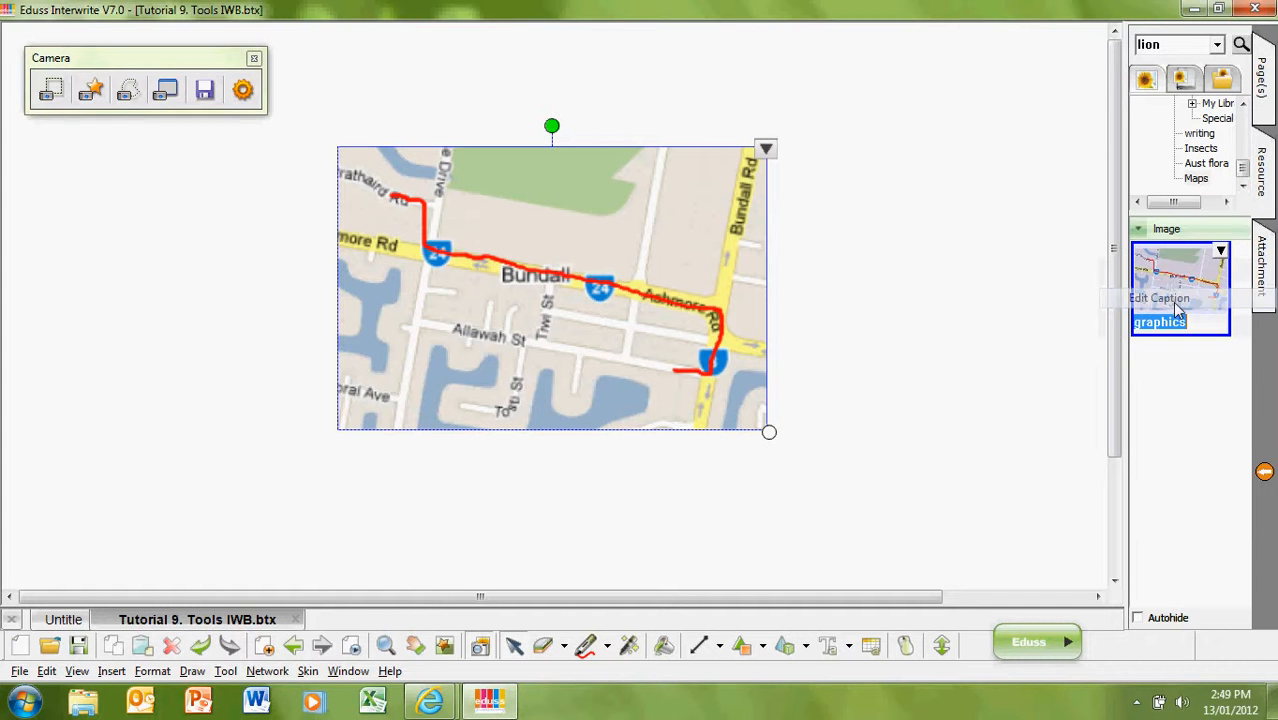
type("B")
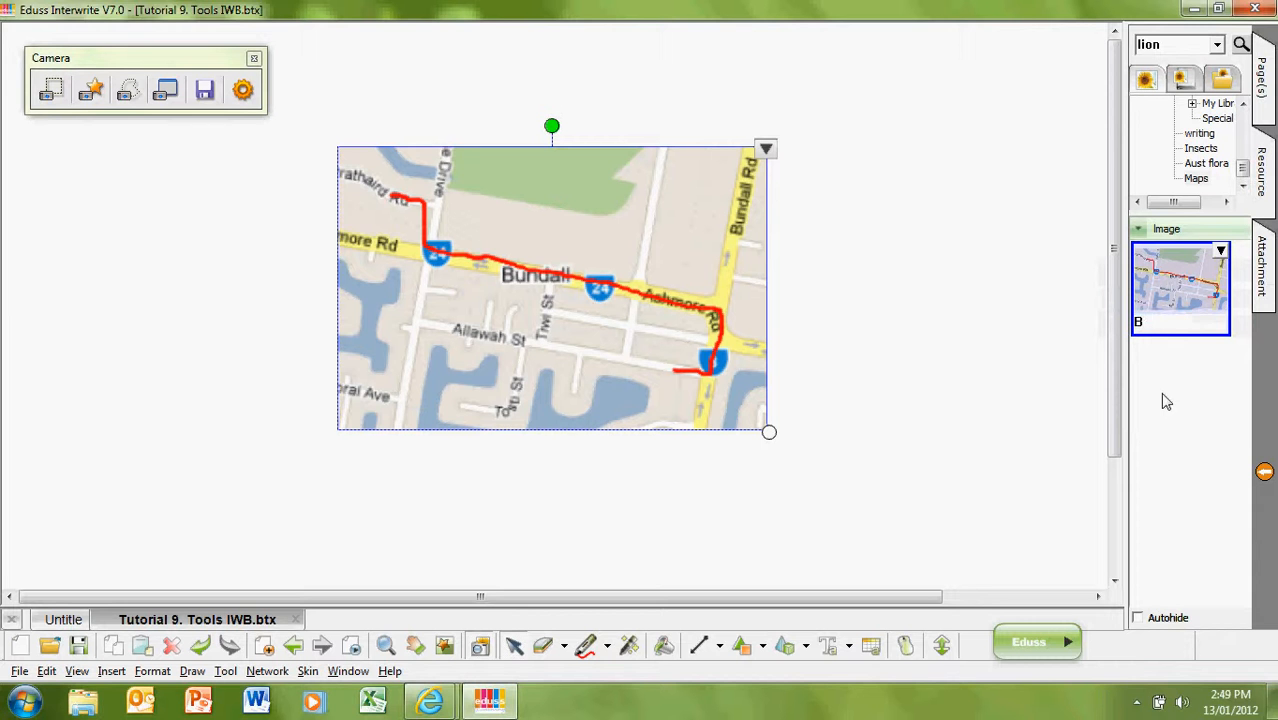
type("us route")
left_click(1017, 505)
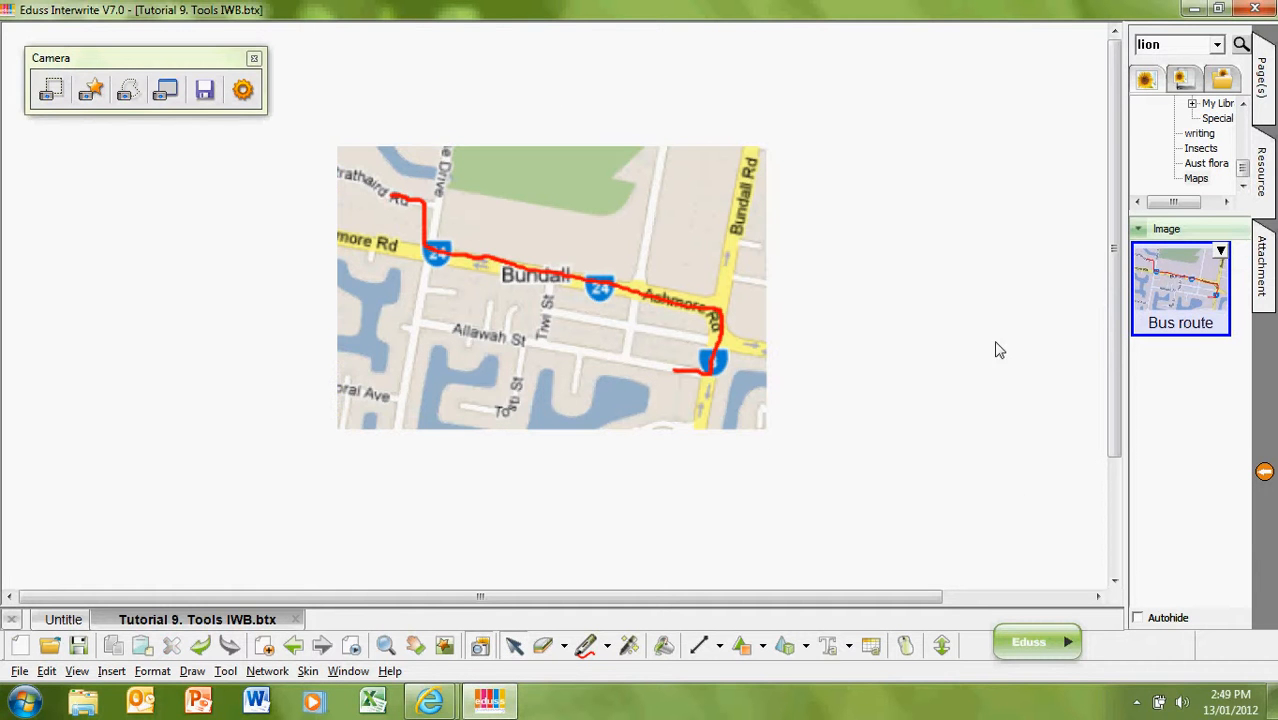
Insert a copy of the Bus route image from the library, and delete both map images from the page
left_click_drag(1183, 278, 856, 323)
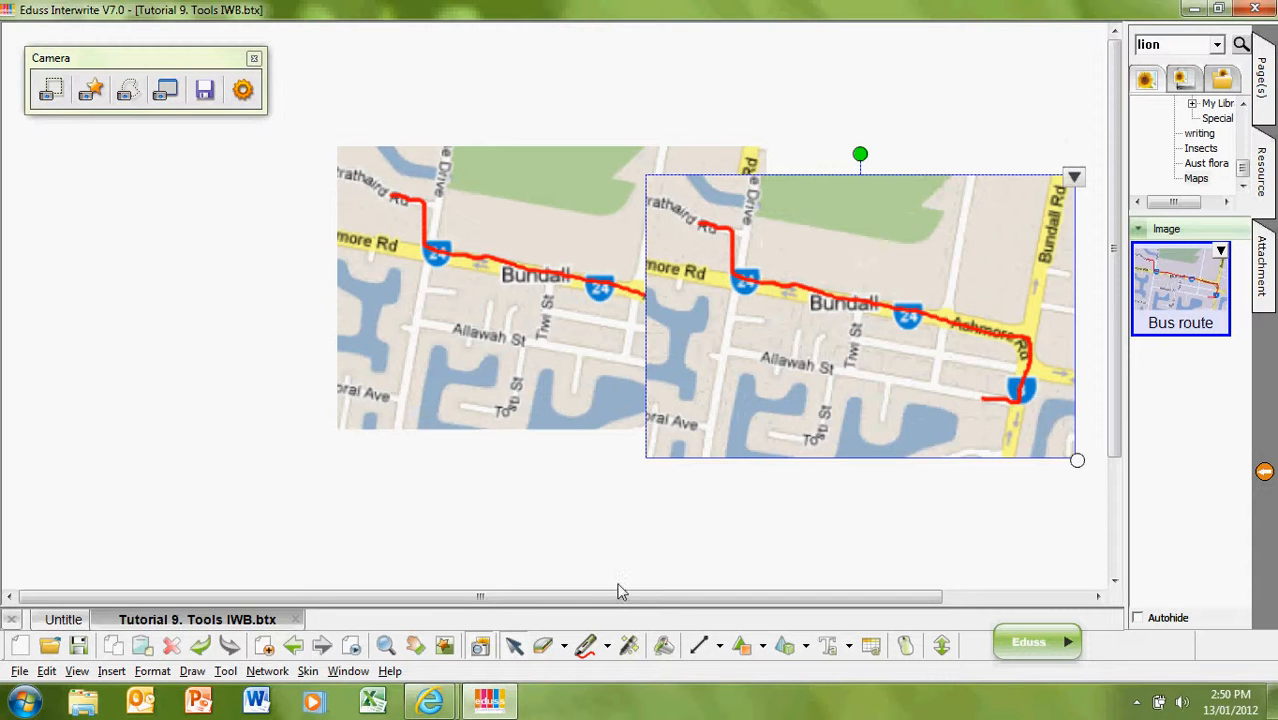
left_click(173, 646)
left_click(583, 360)
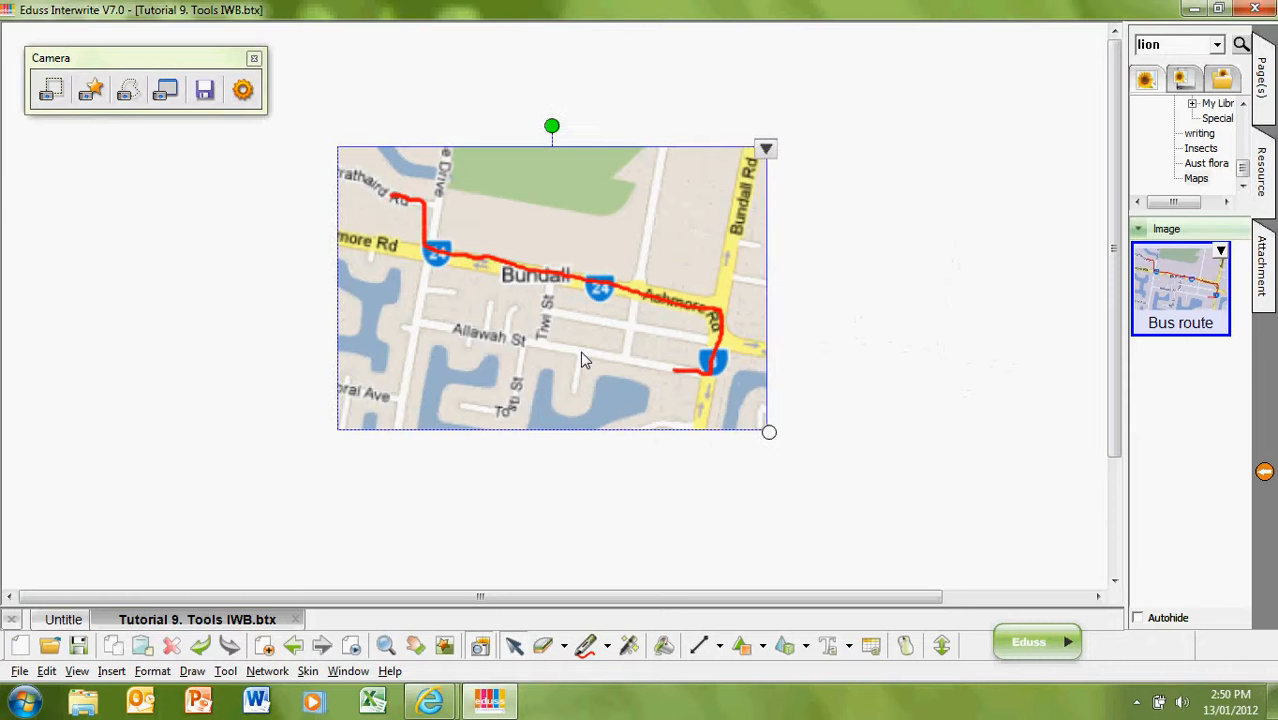
left_click(171, 646)
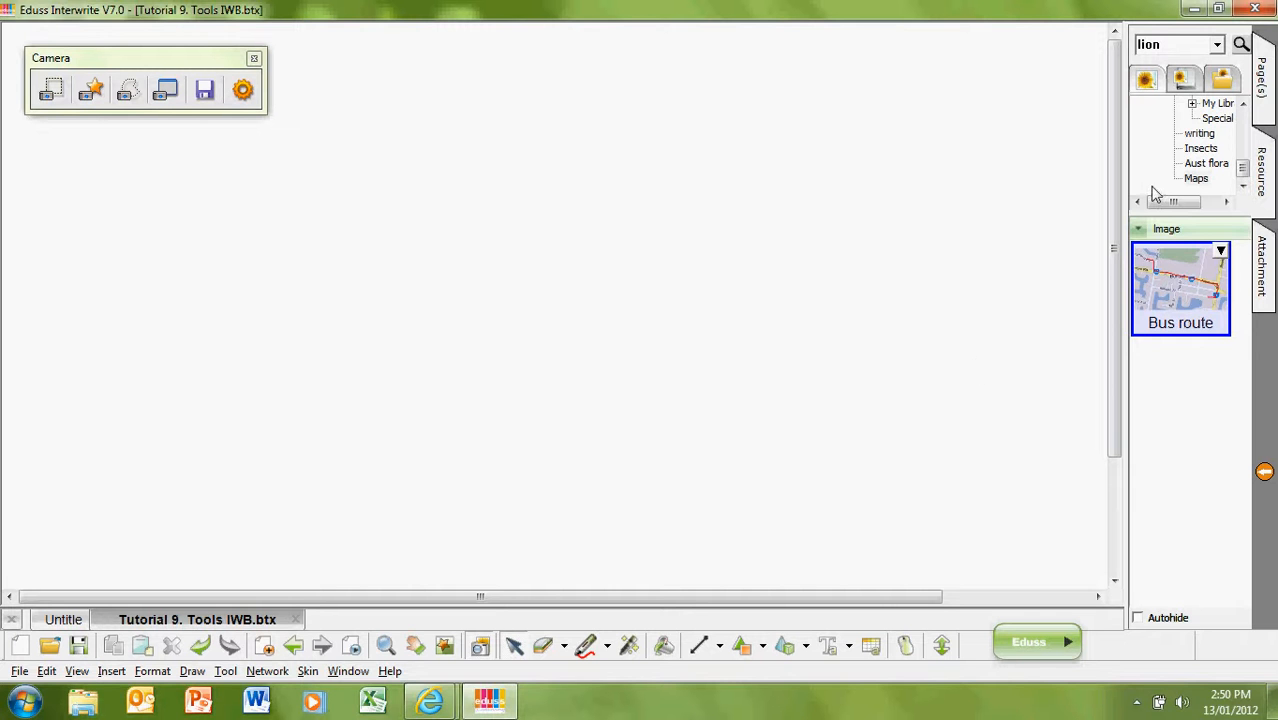
Return to page 3 and capture the whole page area with the Camera tool's second capture mode
left_click(1264, 88)
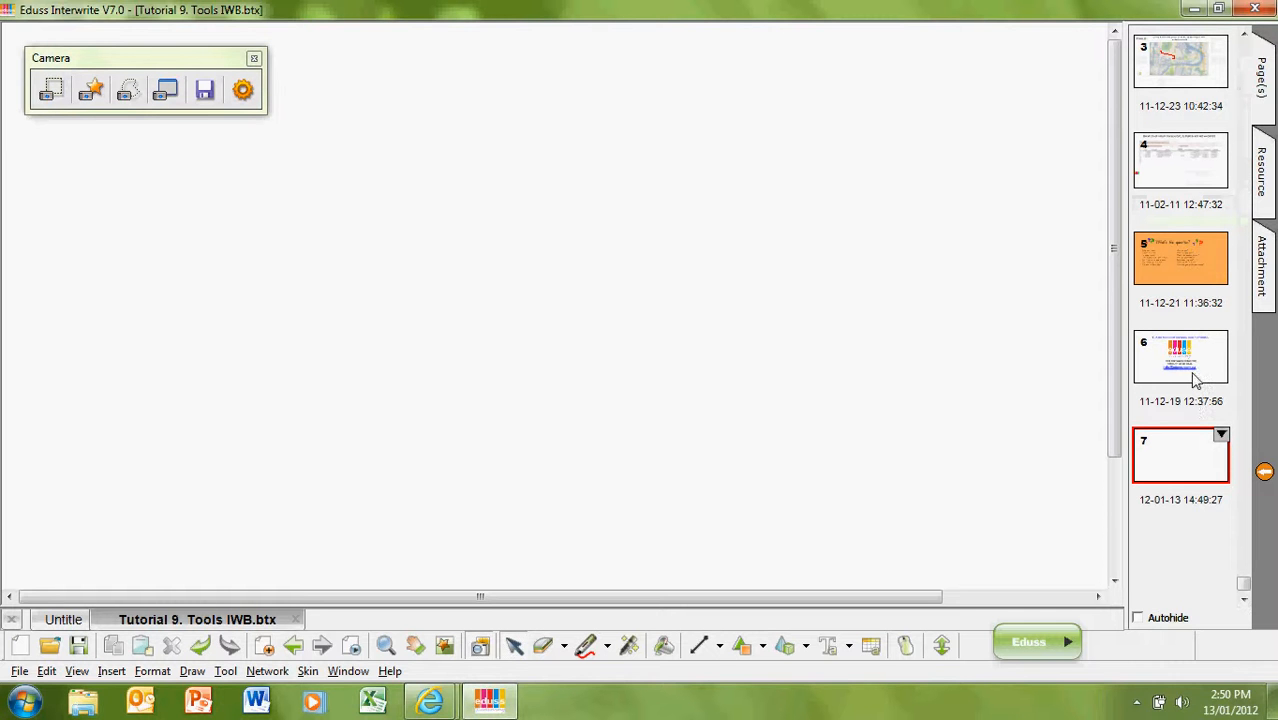
left_click(1185, 73)
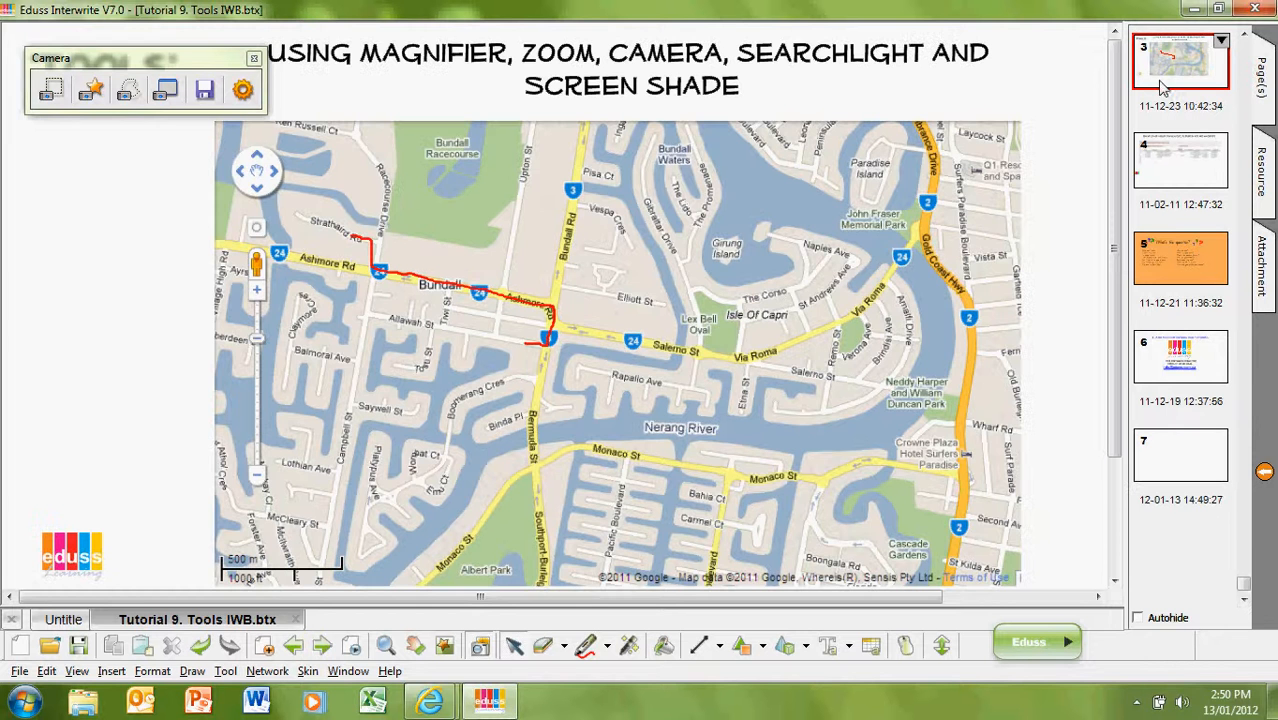
left_click(92, 85)
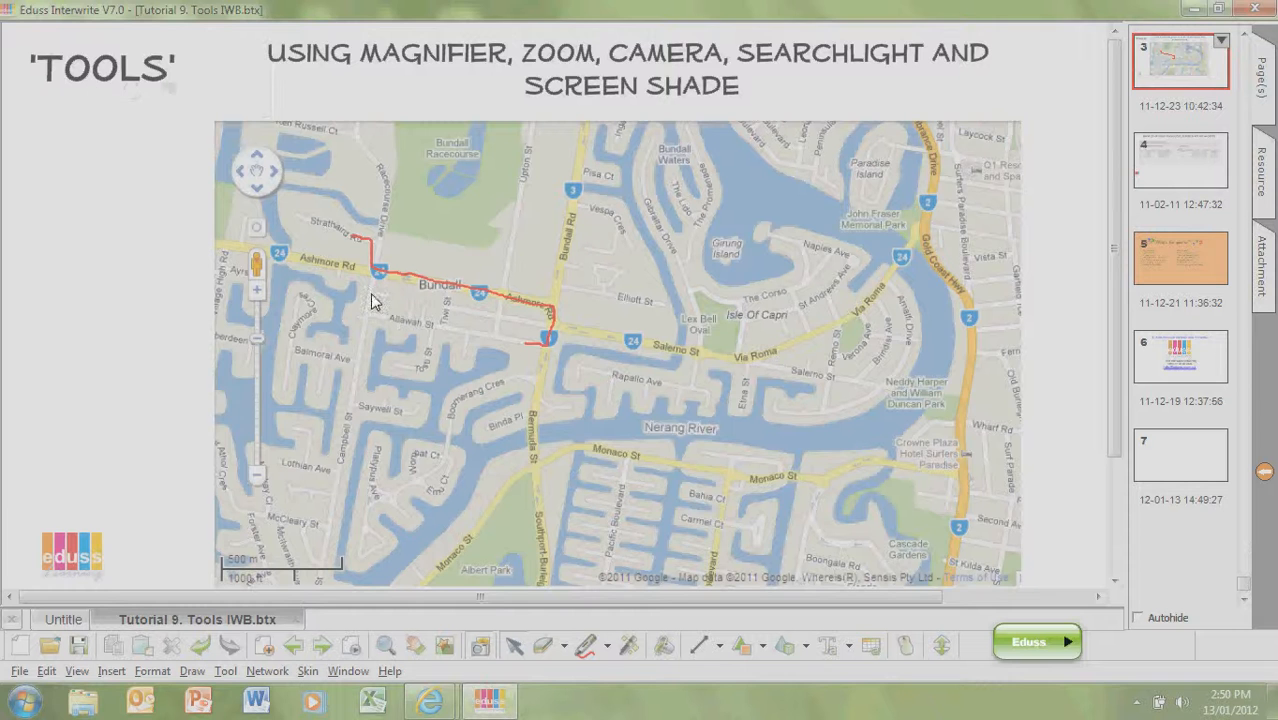
left_click(447, 316)
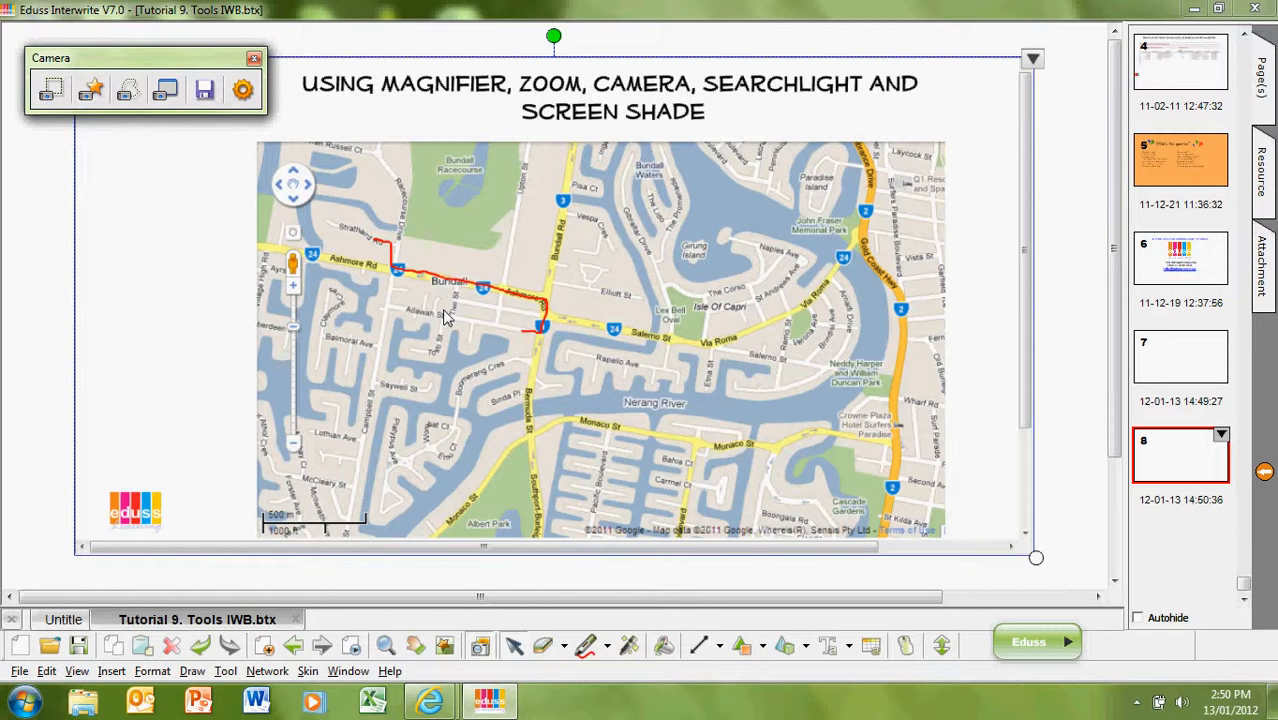
Display page 8 and shift the captured page image slightly on it
left_click(1177, 381)
left_click(1187, 467)
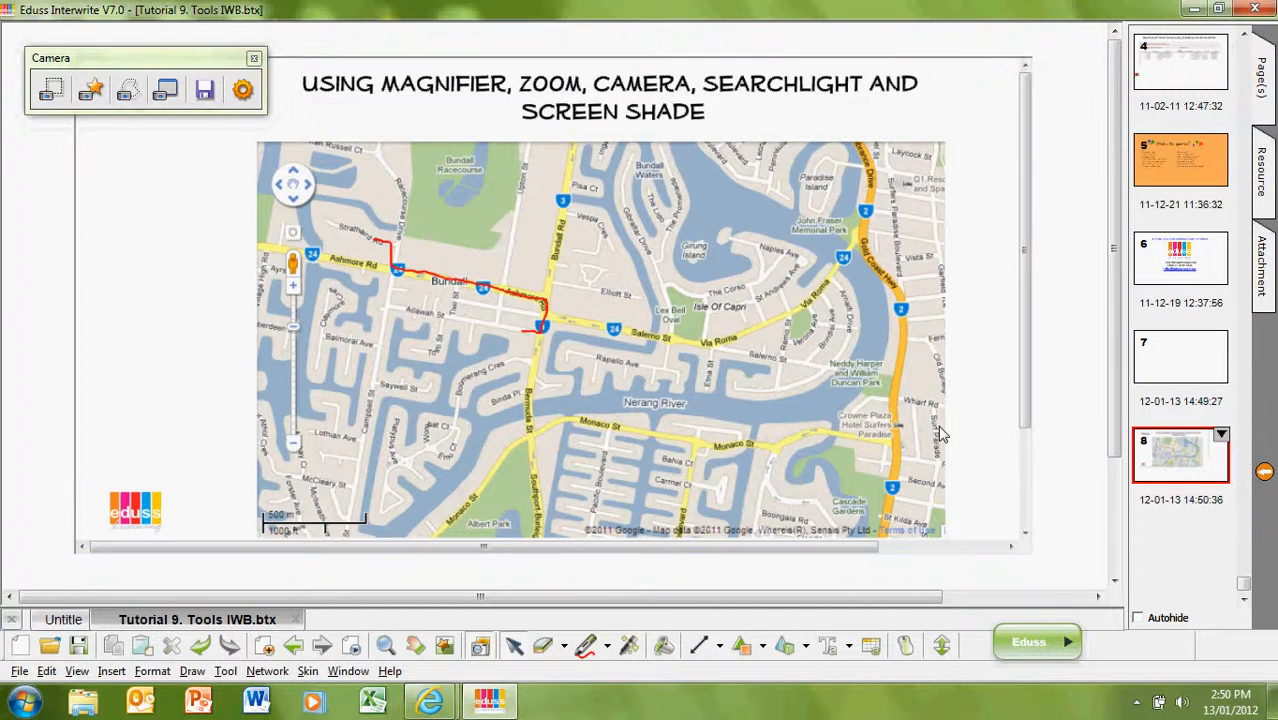
left_click(880, 398)
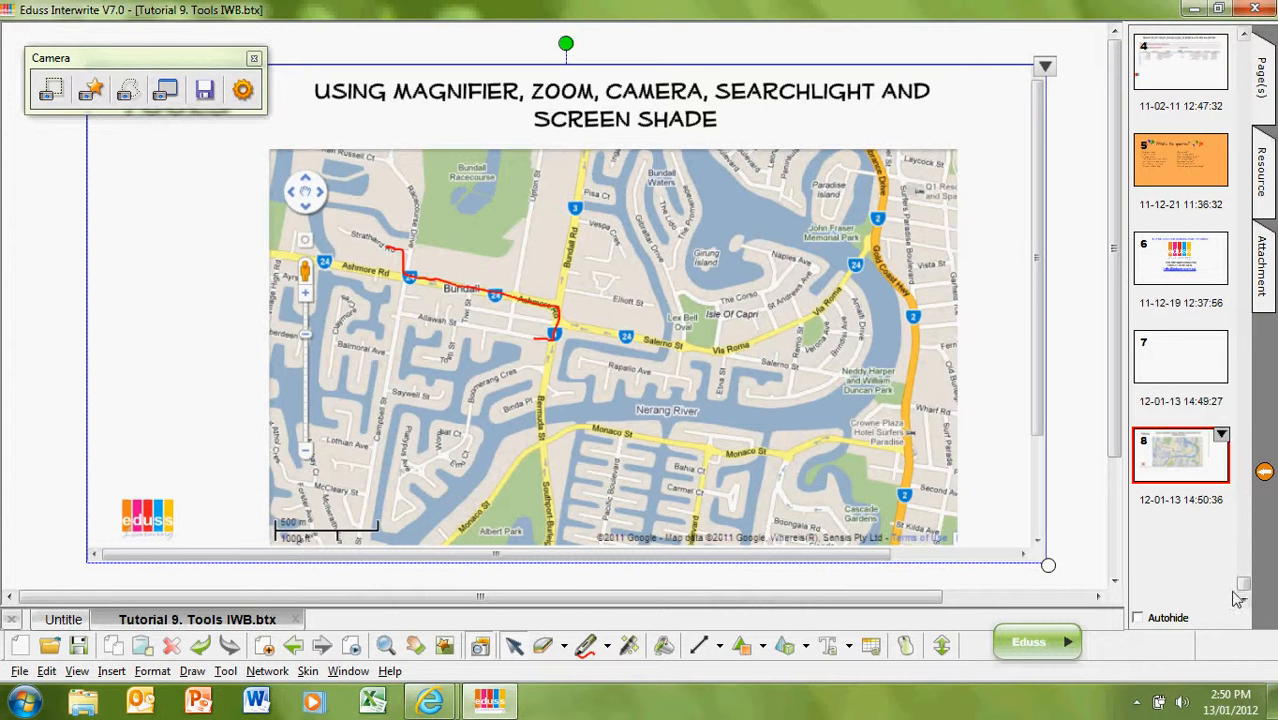
Return to page 3 and capture a freehand-shaped area around the map's navigation control and Strathaird Rd with the Camera tool
scroll(1247, 468, "up", 1)
scroll(1247, 468, "up", 5)
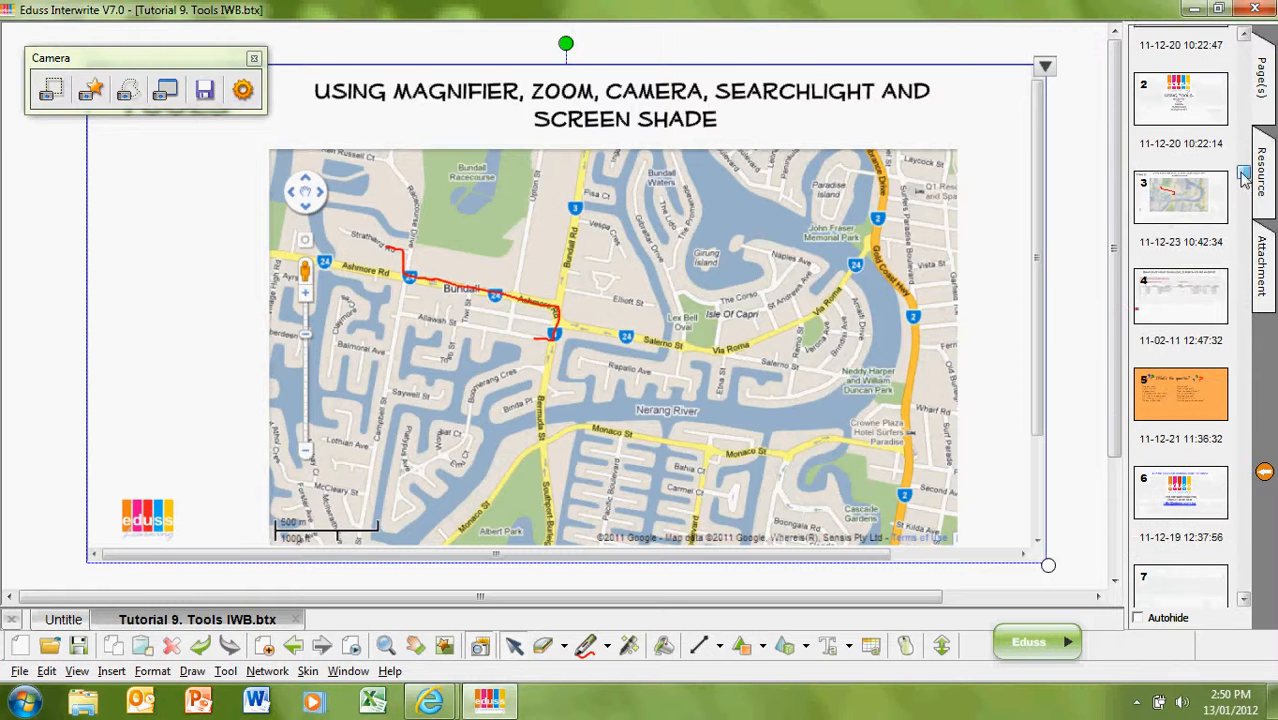
left_click(1172, 212)
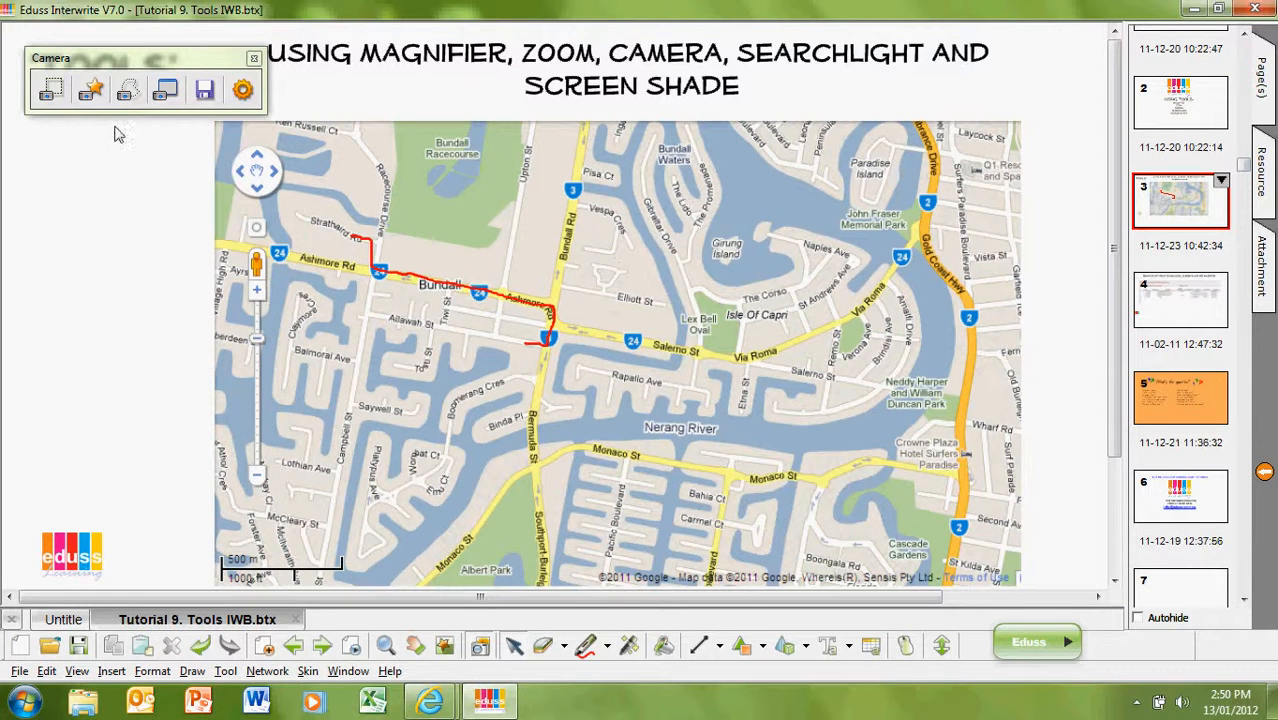
left_click(130, 92)
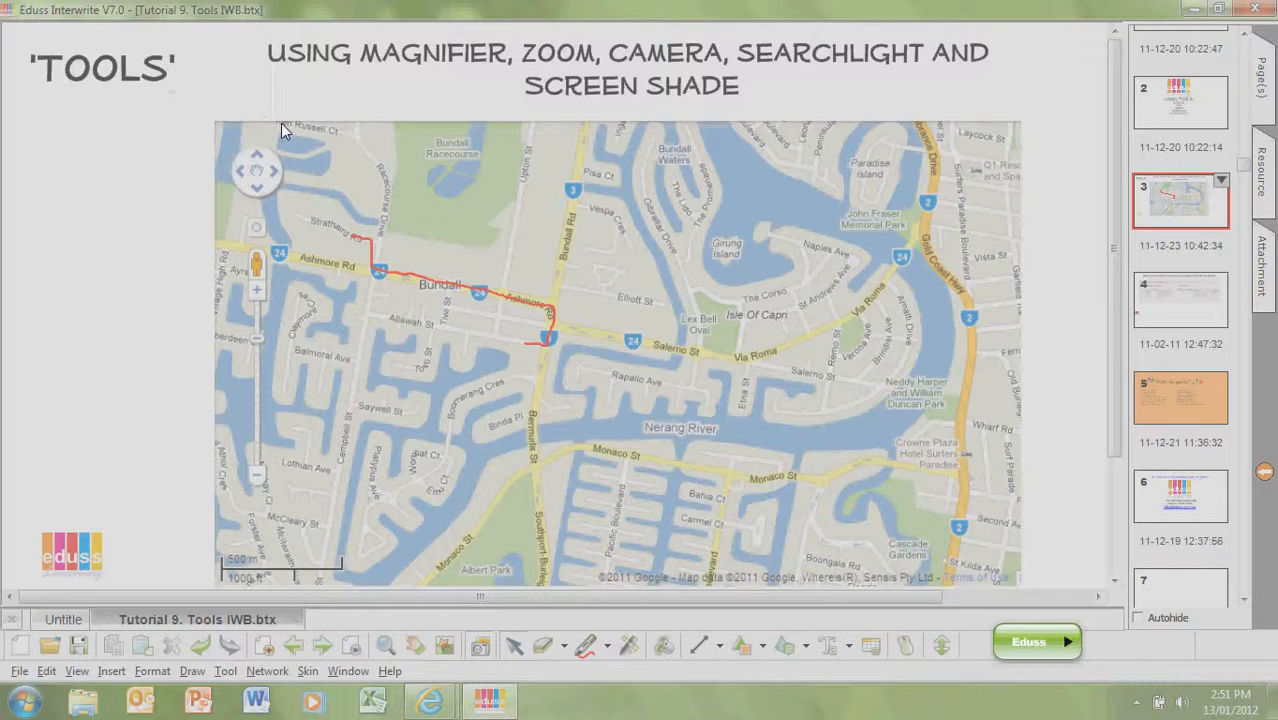
mouse_move(281, 123)
left_mouse_down()
mouse_move(356, 168)
mouse_move(366, 273)
mouse_move(220, 234)
mouse_move(224, 113)
mouse_move(292, 124)
left_mouse_up()
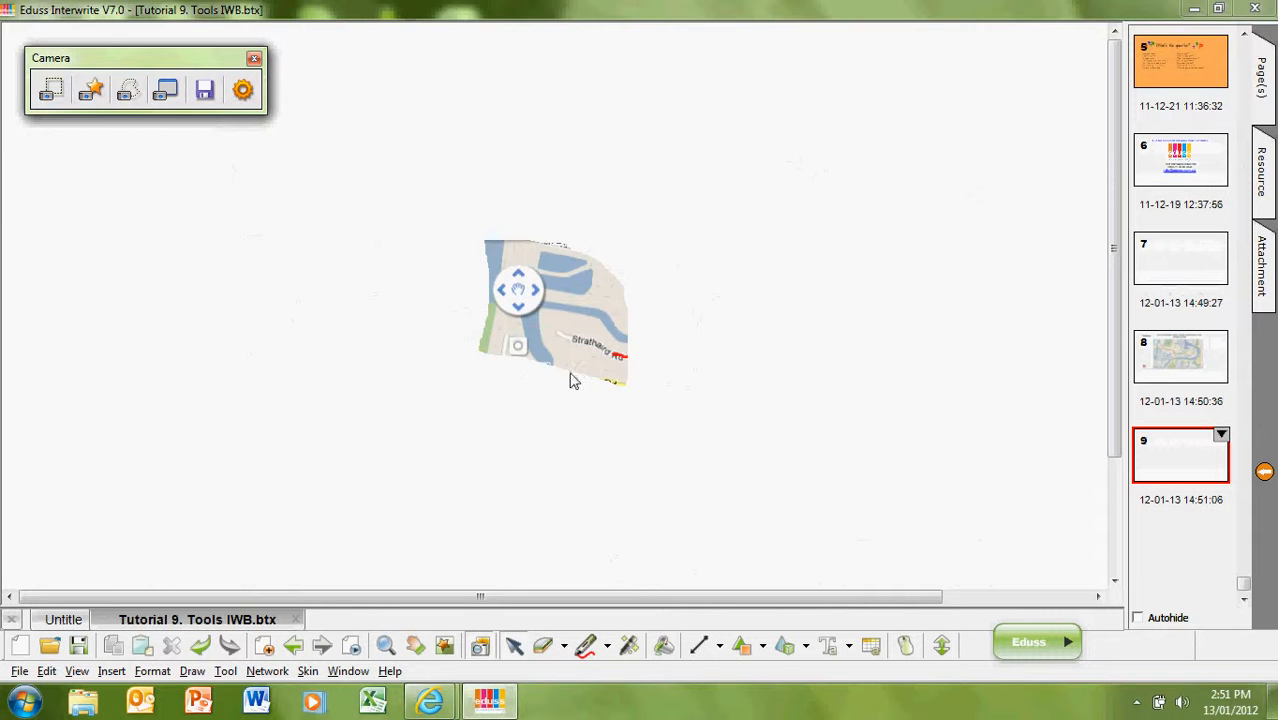
Move the freehand map capture to the left on page 9 and compare it with the capture on page 8
left_click_drag(572, 381, 361, 340)
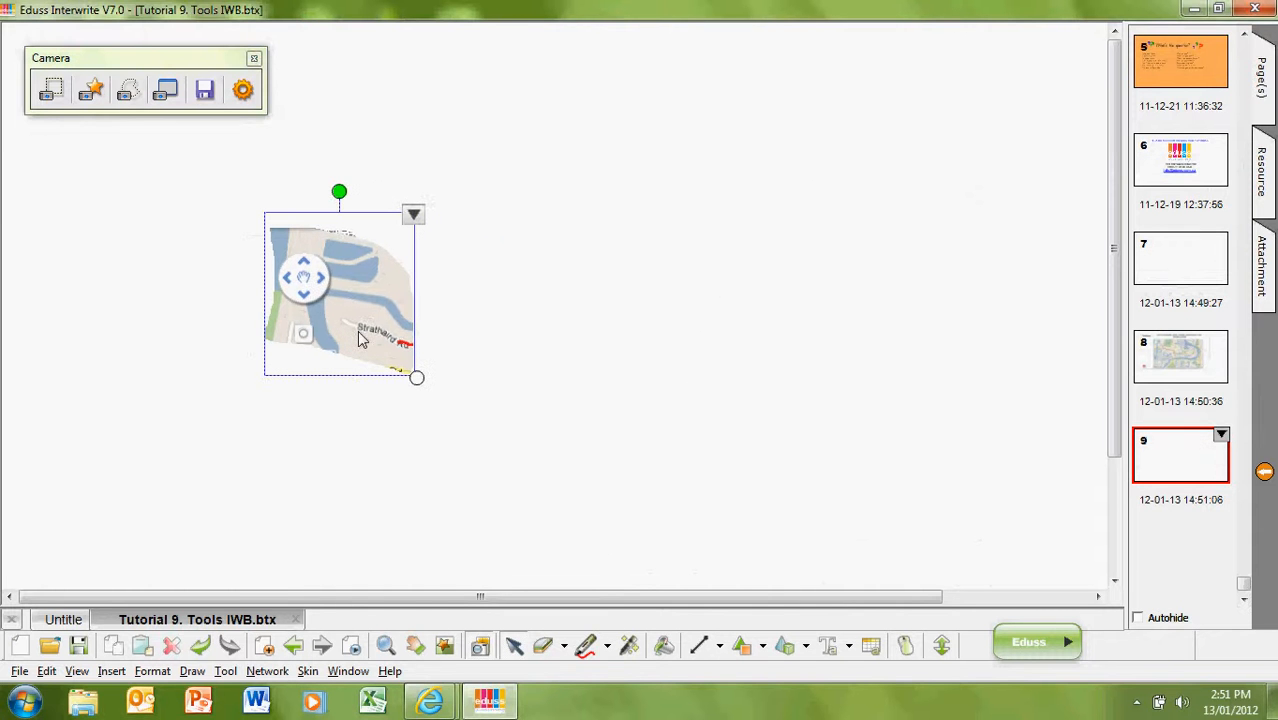
left_click(1191, 368)
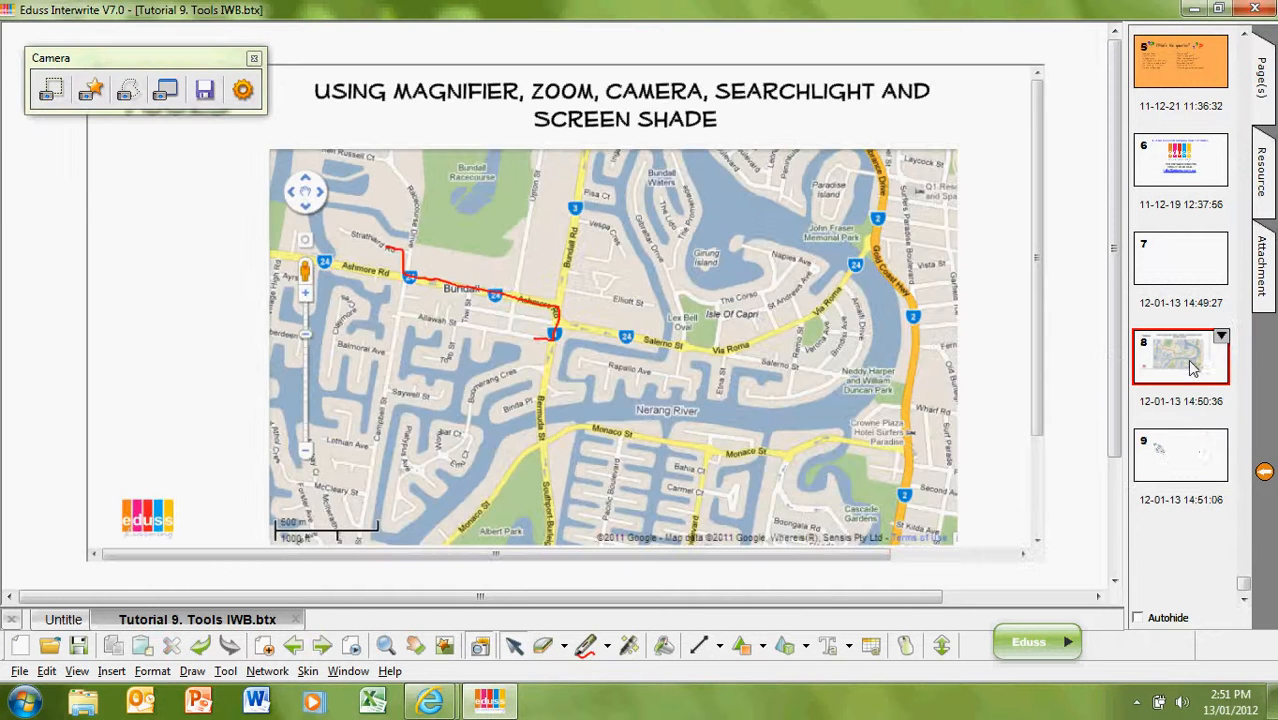
left_click(1191, 449)
Capture the whole program window showing page 3 with the Camera tool's fourth capture mode, and close the Camera tool
scroll(1191, 450, "up", 3)
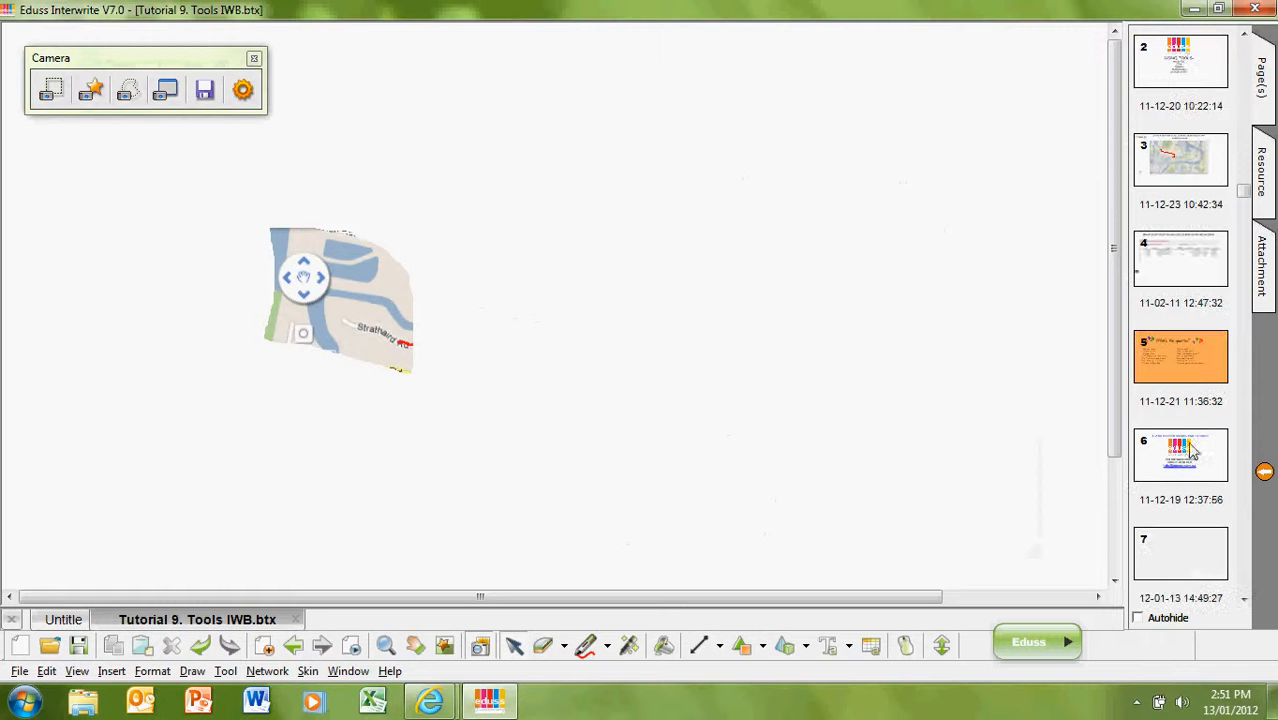
left_click(1205, 176)
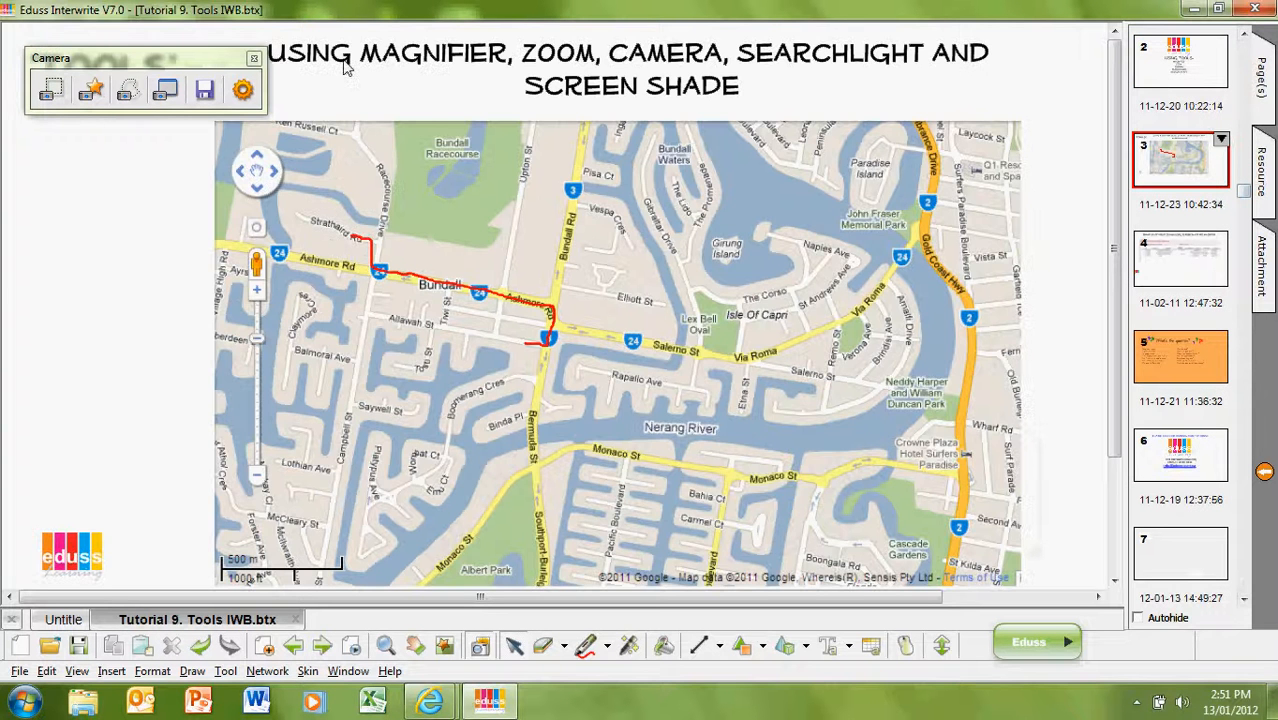
left_click(166, 91)
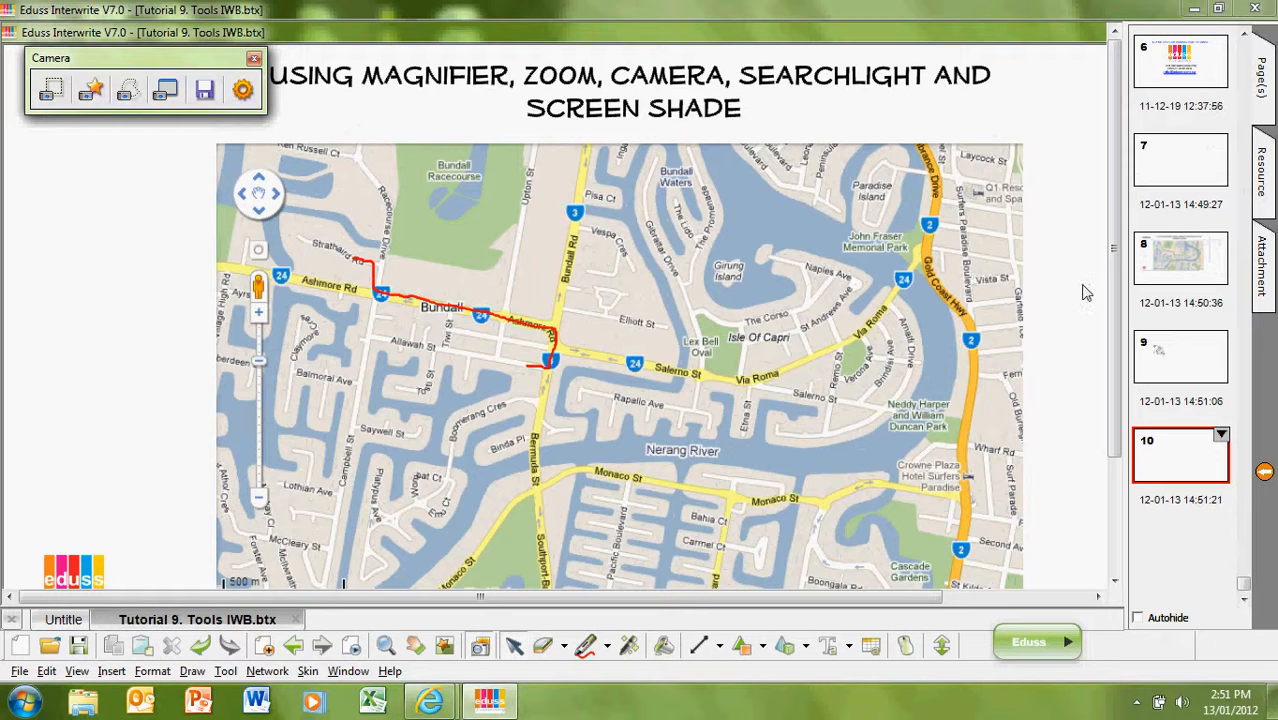
left_click(1155, 360)
left_click(1177, 468)
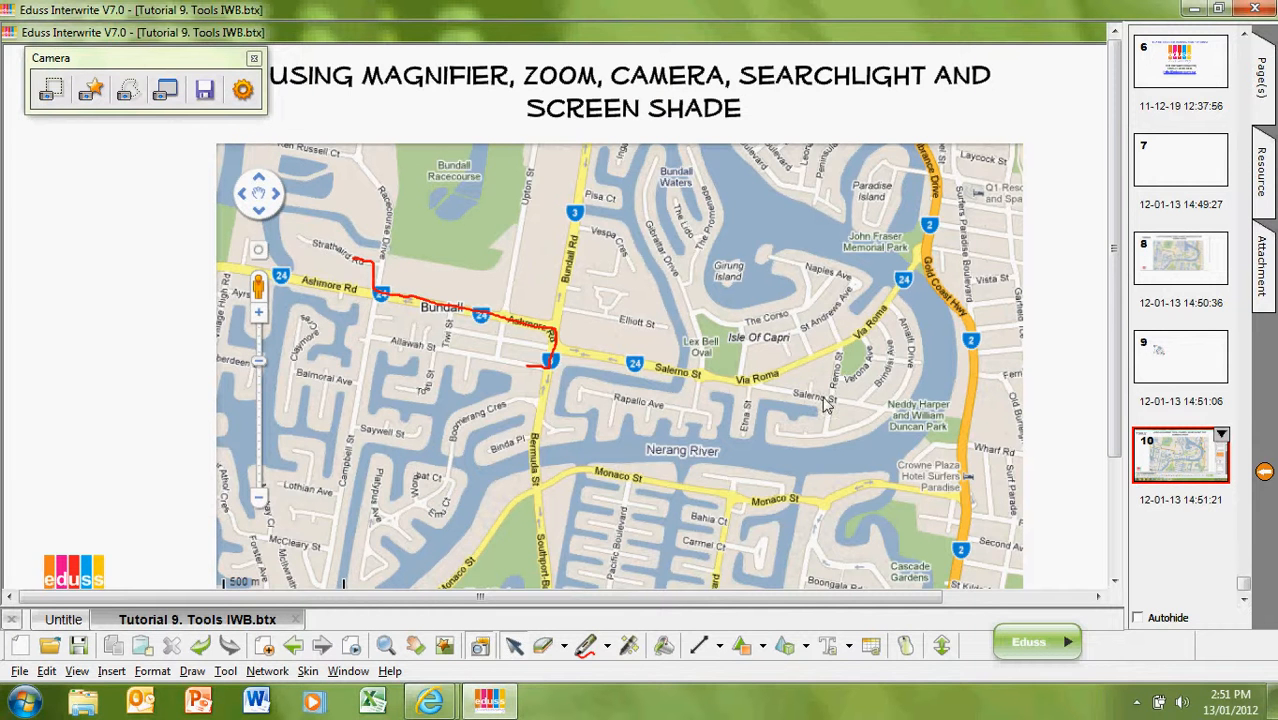
left_click(255, 61)
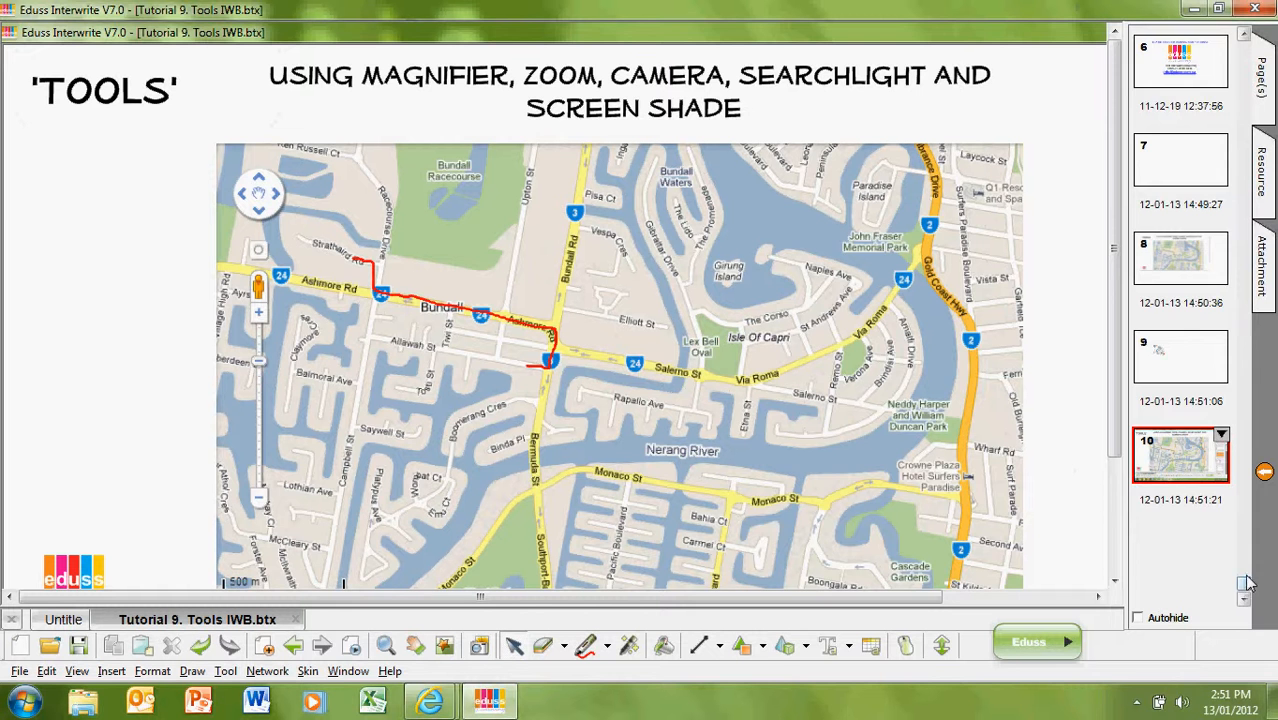
Return to page 3 and turn on the Searchlight over the map
left_click_drag(1248, 582, 1244, 140)
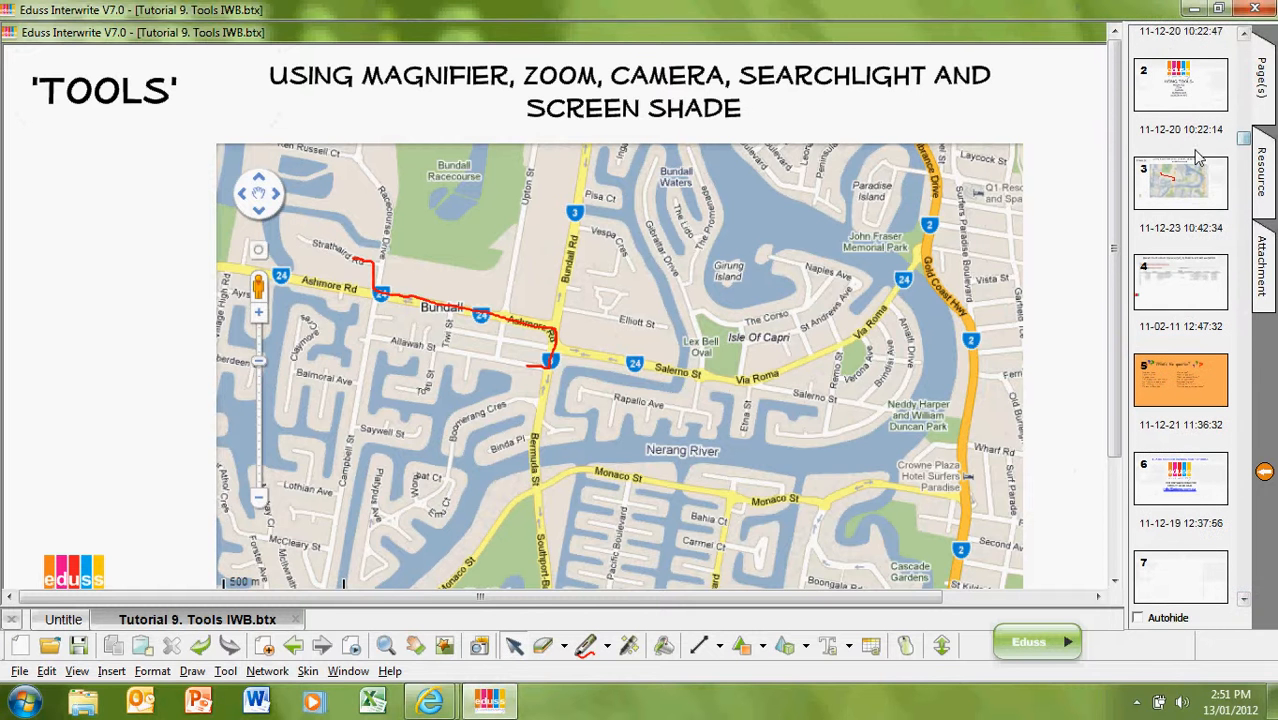
left_click(1195, 188)
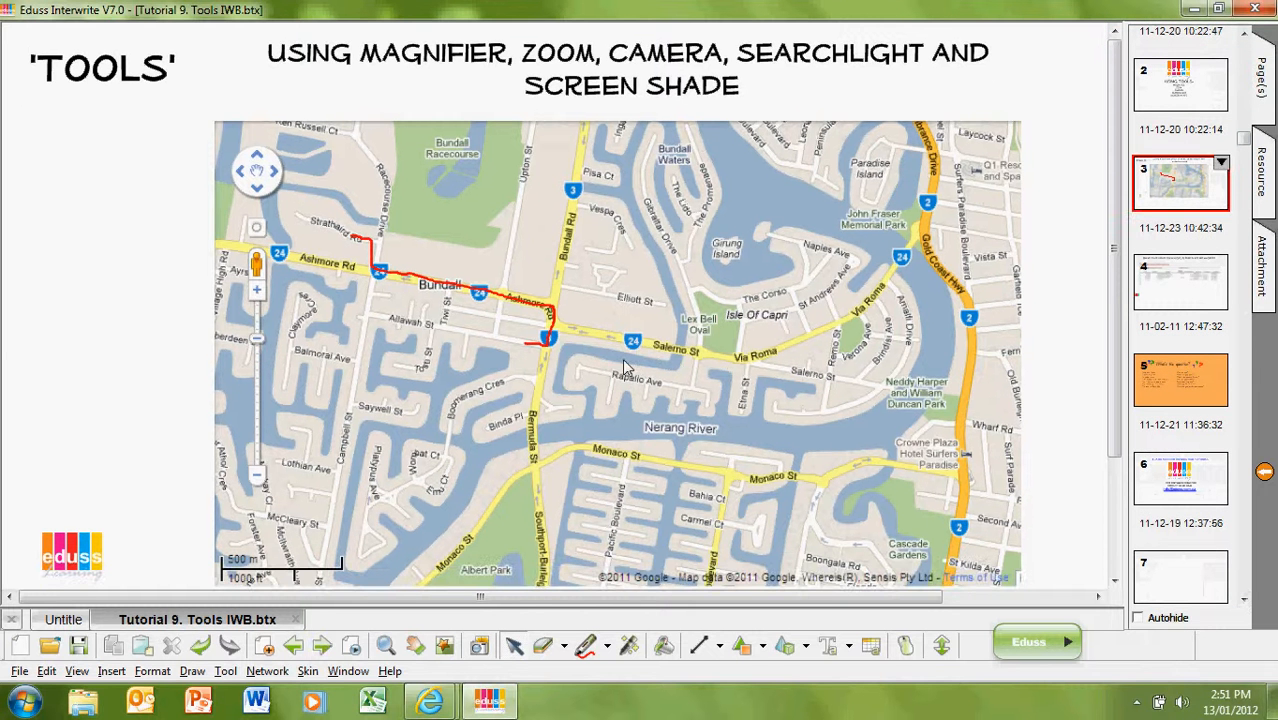
left_click(226, 671)
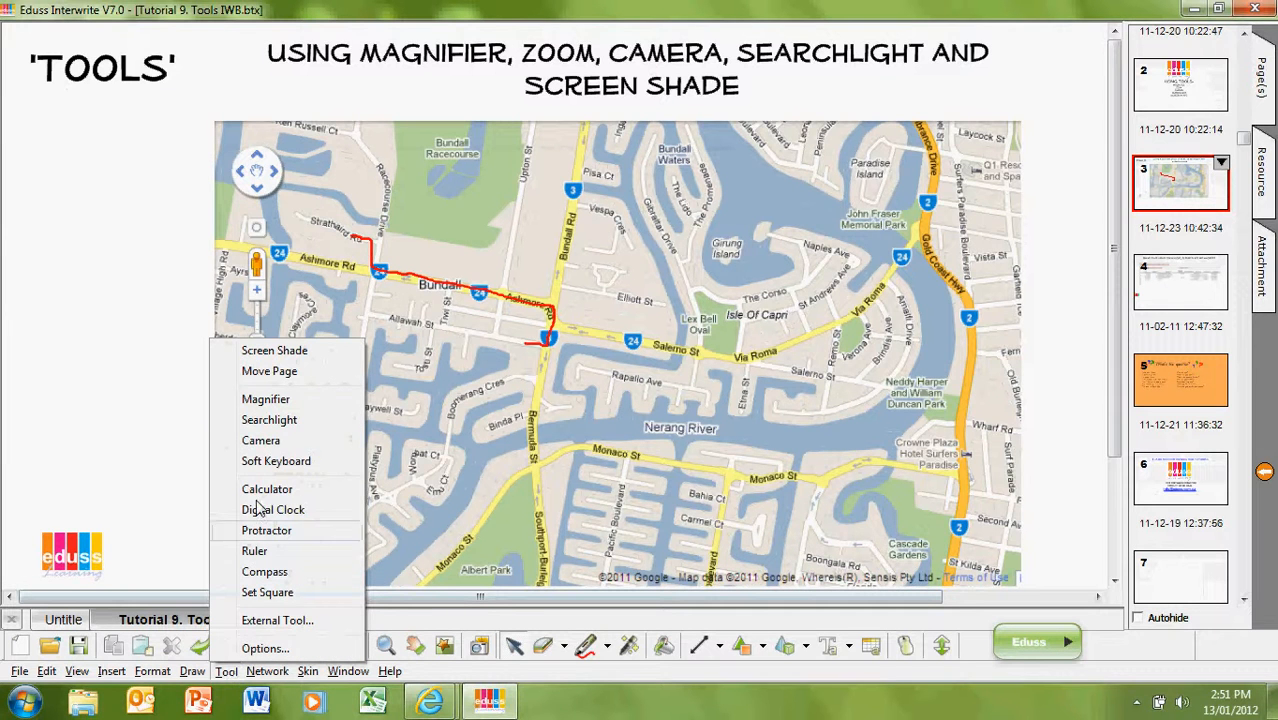
left_click(268, 419)
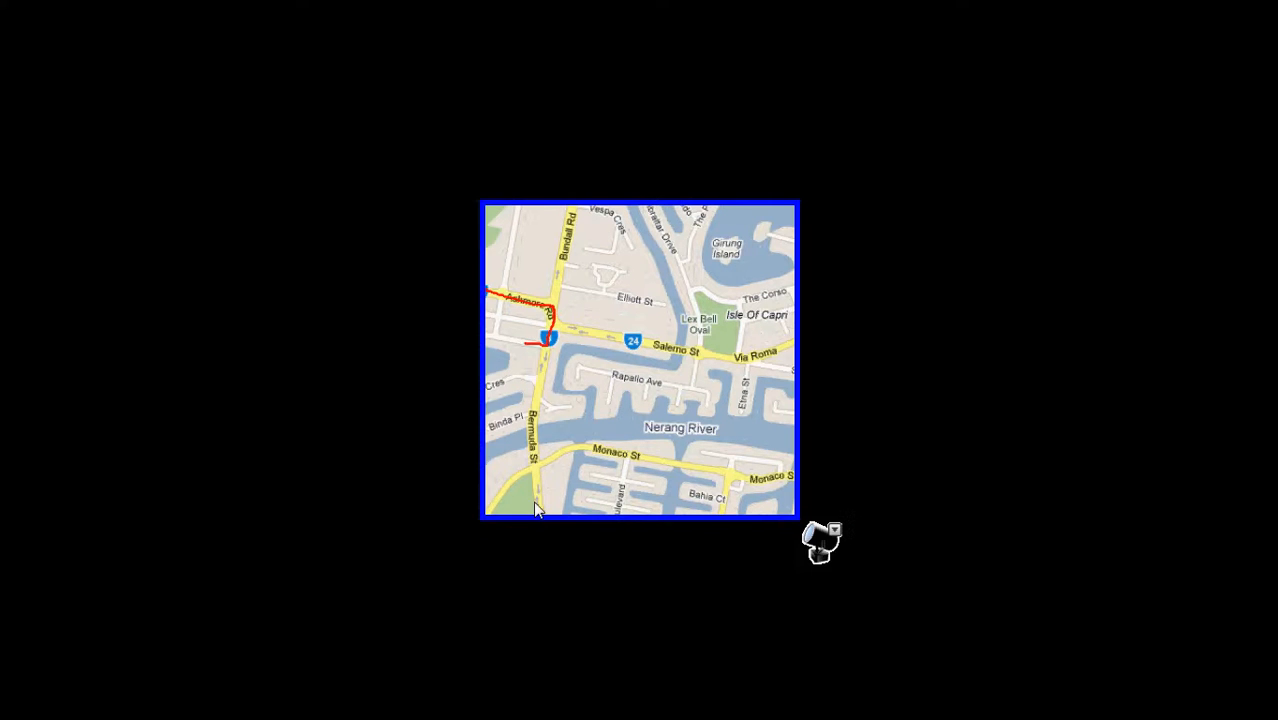